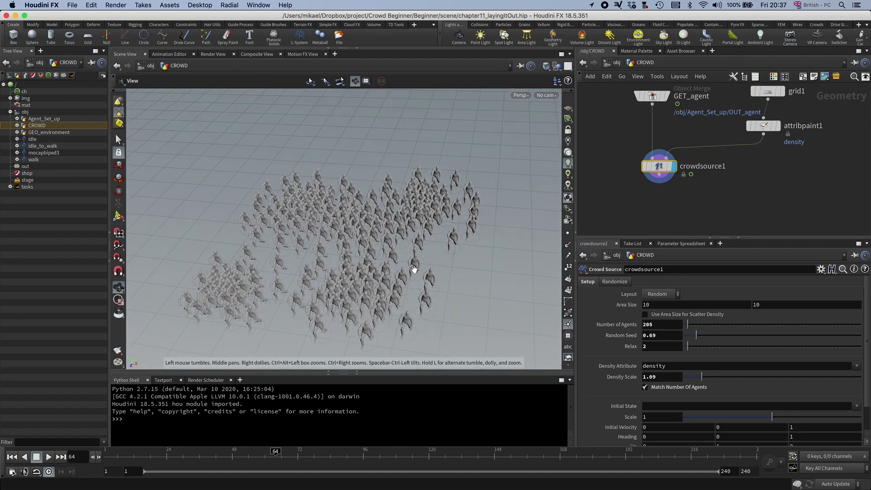
Set the crowd source's number of agents to 40.
{"action": "left_click_drag", "start_coordinate": [414, 269], "coordinate": [409, 263]}
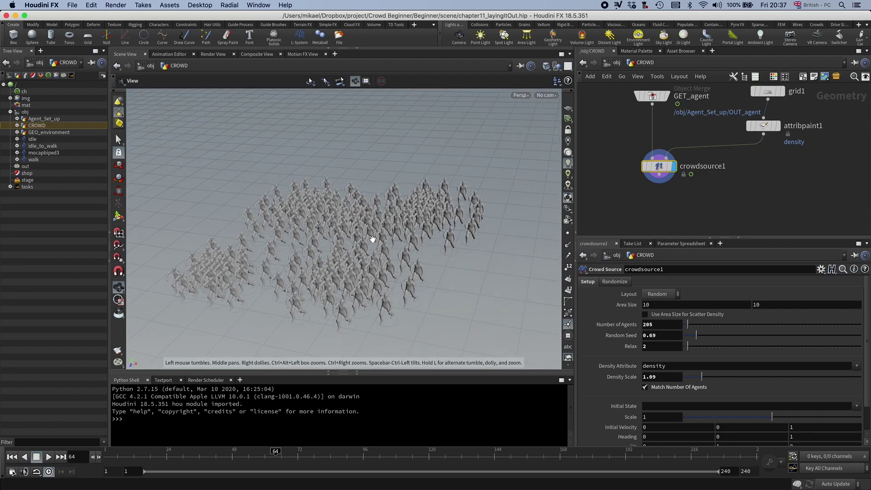
{"action": "double_click", "coordinate": [659, 324]}
{"action": "type", "text": "40"}
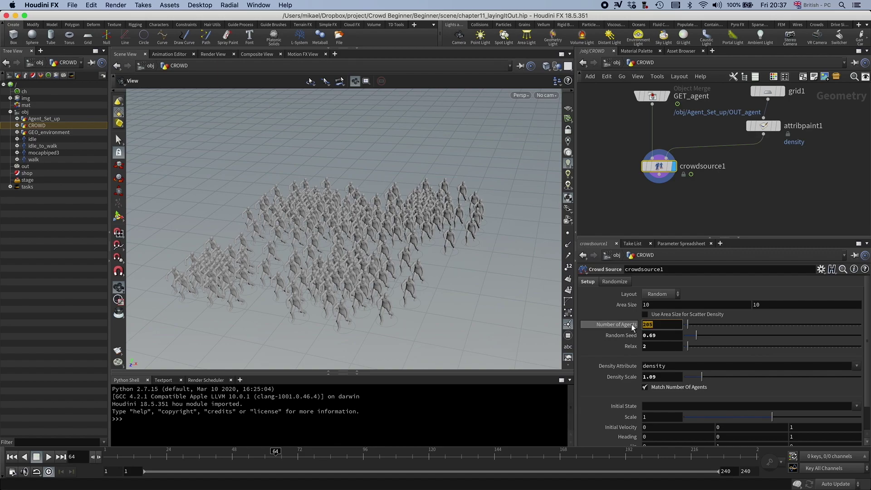
{"action": "key", "text": "Return"}
{"action": "left_click_drag", "start_coordinate": [363, 249], "coordinate": [438, 257]}
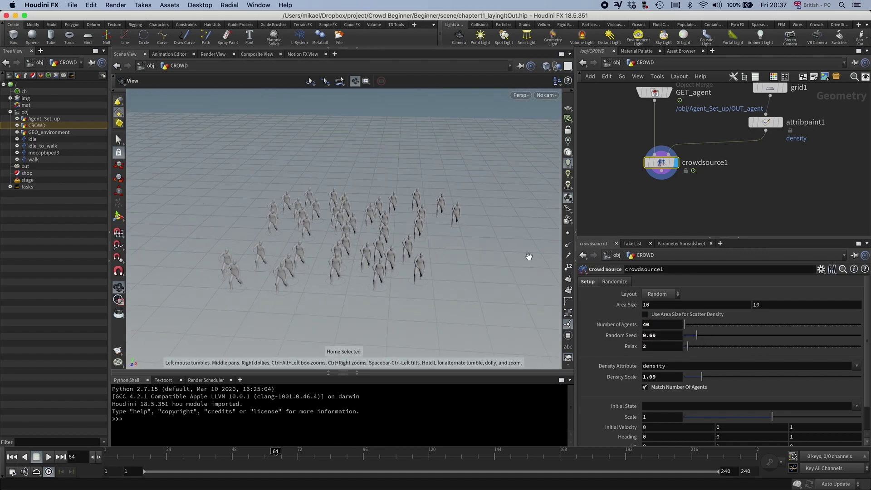
Add a DOP Network below crowdsource1, wire the crowd source into its first input and display it.
{"action": "key", "text": "Tab"}
{"action": "type", "text": "dop n"}
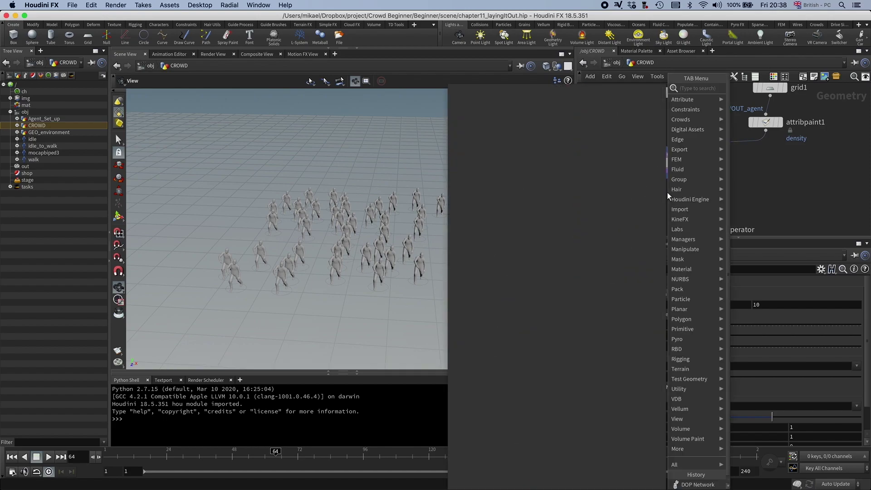
{"action": "key", "text": "Return"}
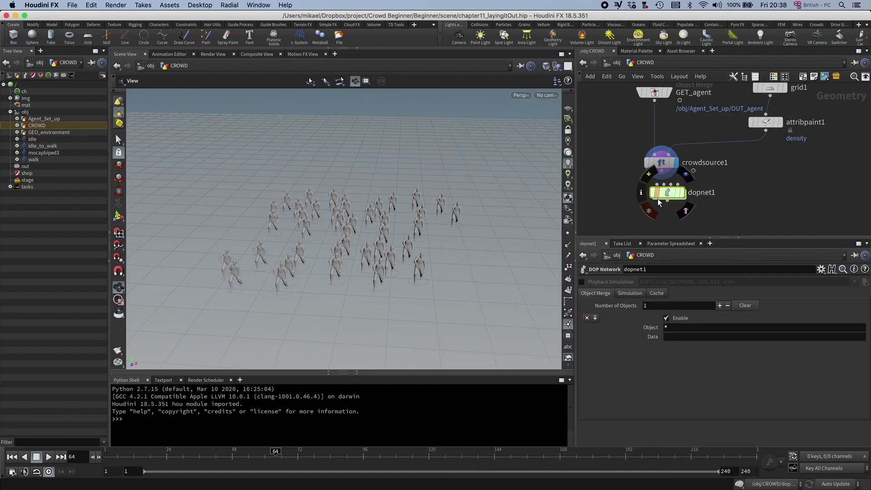
{"action": "left_click", "coordinate": [660, 217]}
{"action": "left_click_drag", "start_coordinate": [659, 212], "coordinate": [661, 177]}
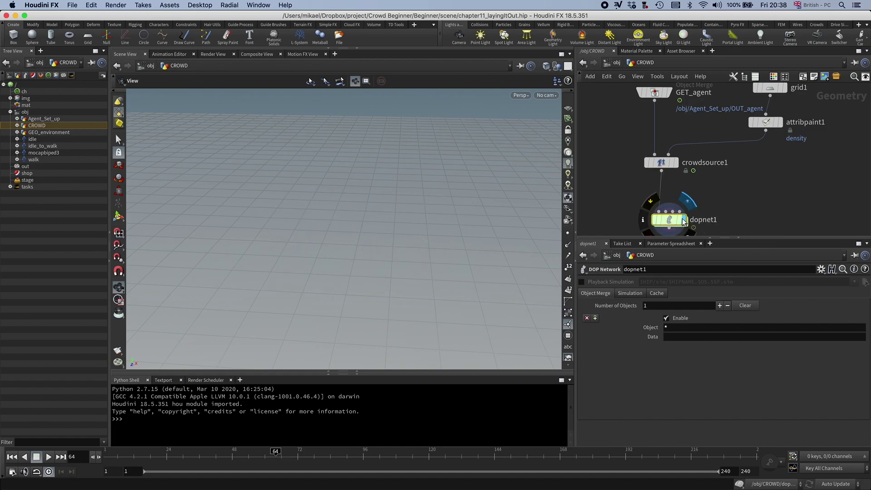
Inside the DOP network, add a Crowd Solver above the output node and wire it into the output.
{"action": "double_click", "coordinate": [669, 219]}
{"action": "scroll", "coordinate": [672, 176], "scroll_direction": "up", "scroll_amount": 3}
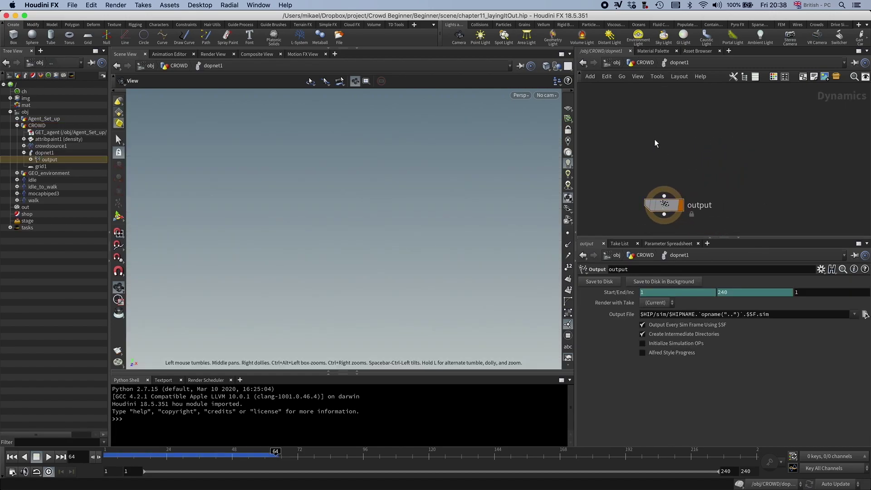
{"action": "key", "text": "Tab"}
{"action": "type", "text": "crowd sol"}
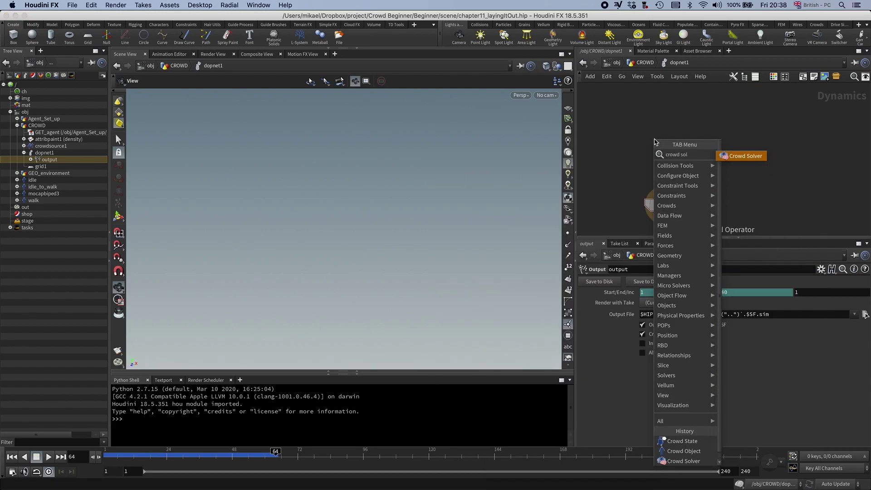
{"action": "key", "text": "Return"}
{"action": "left_click", "coordinate": [654, 139]}
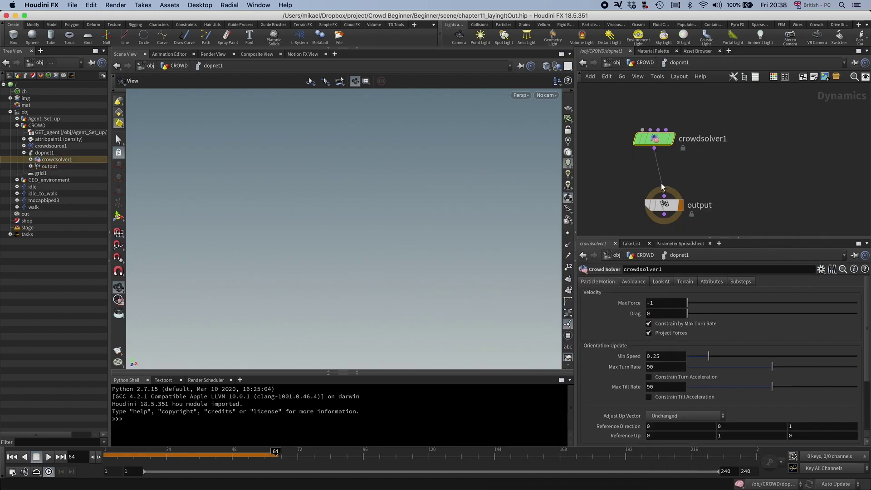
{"action": "left_click_drag", "start_coordinate": [655, 139], "coordinate": [665, 164]}
Add a Crowd Object and connect it to the crowd solver's first input.
{"action": "left_click", "coordinate": [653, 155]}
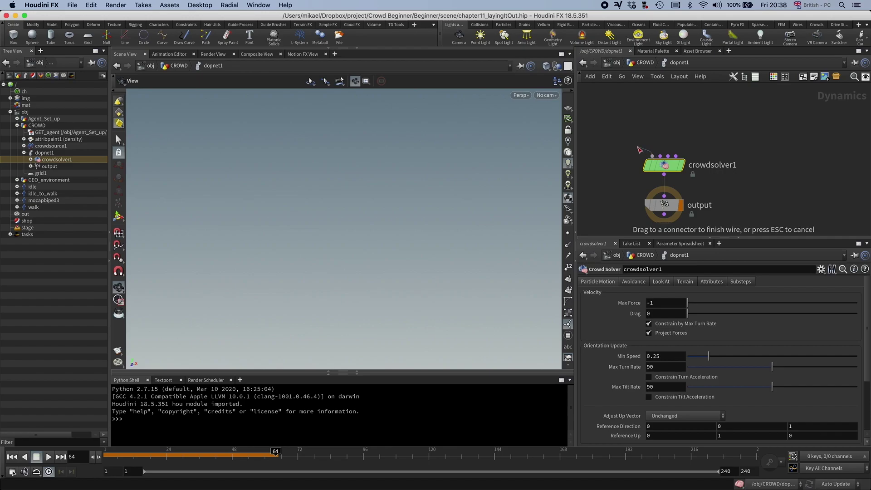
{"action": "key", "text": "Tab"}
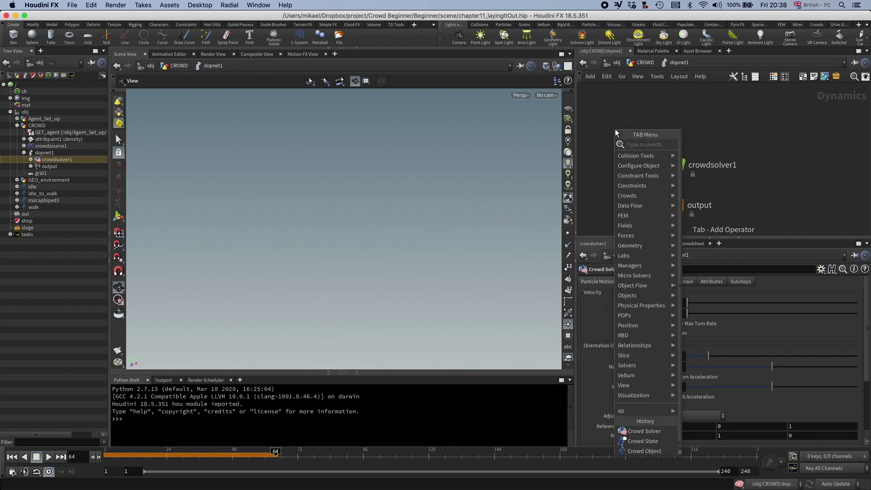
{"action": "type", "text": "crowd"}
{"action": "key", "text": "Down"}
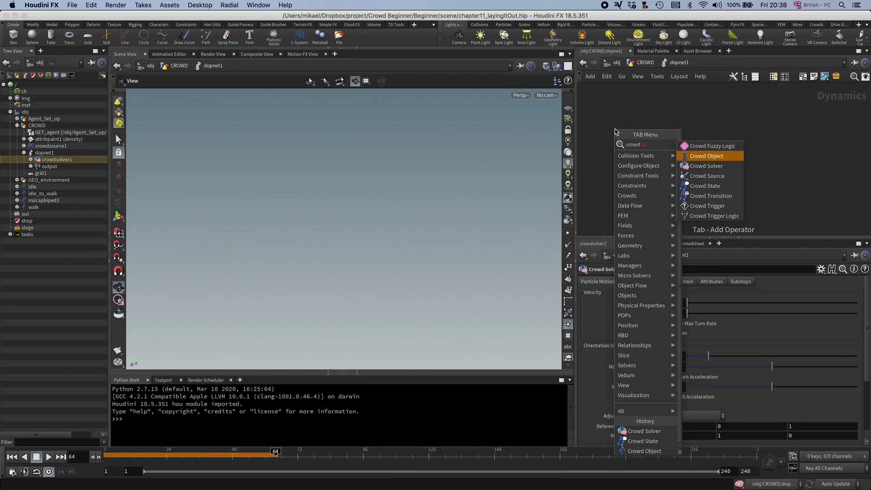
{"action": "key", "text": "Return"}
{"action": "left_click", "coordinate": [619, 110]}
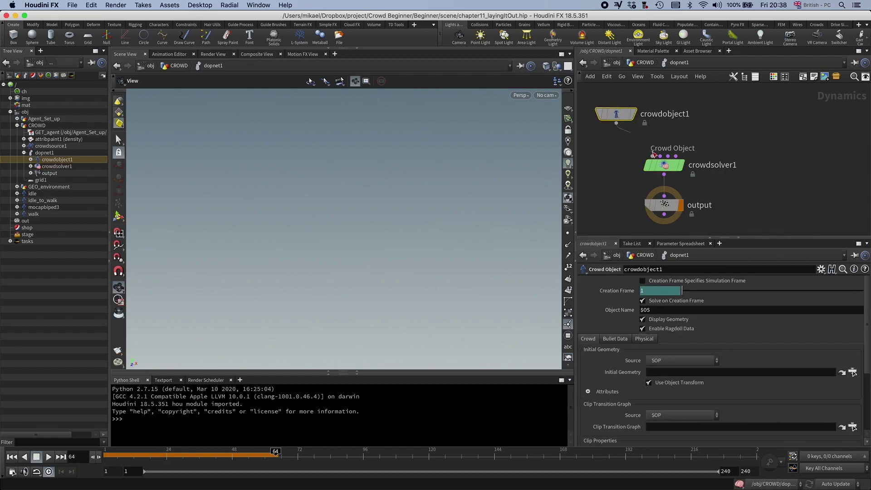
Return to the first frame and set the crowd object's initial geometry source to First Context Geometry.
{"action": "left_click", "coordinate": [12, 457]}
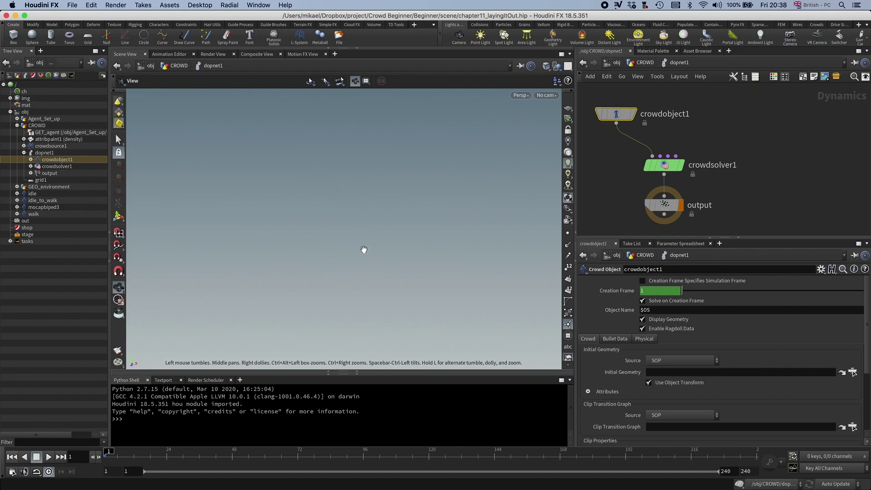
{"action": "key", "text": "g"}
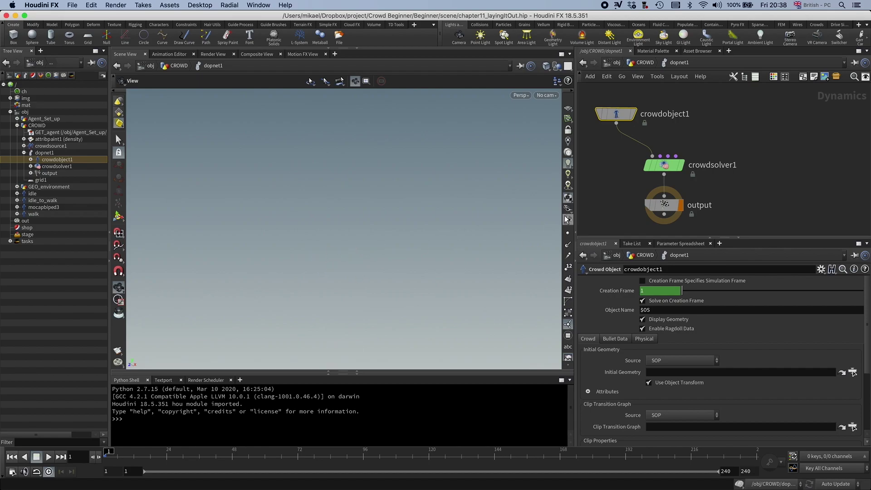
{"action": "left_click", "coordinate": [664, 165]}
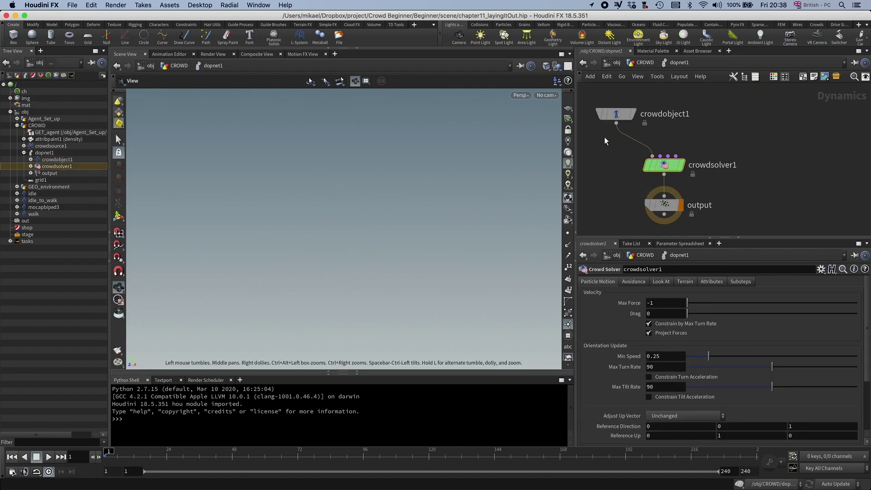
{"action": "left_click", "coordinate": [600, 114]}
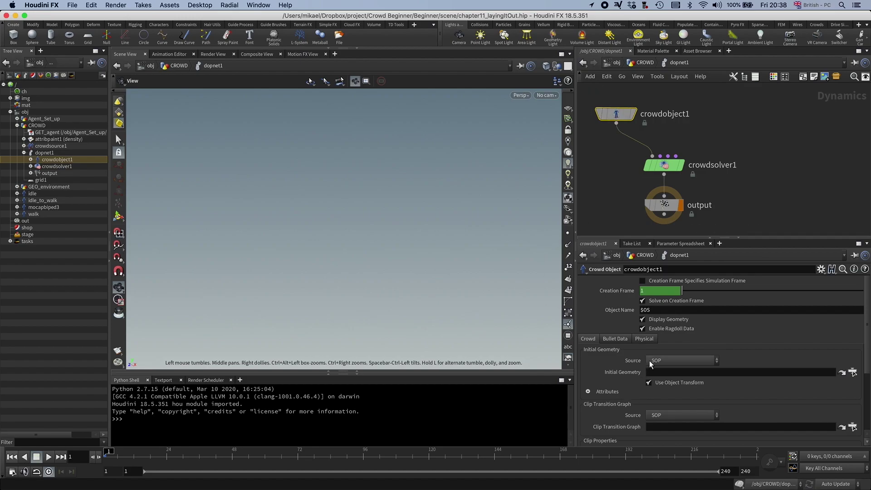
{"action": "left_click", "coordinate": [669, 361]}
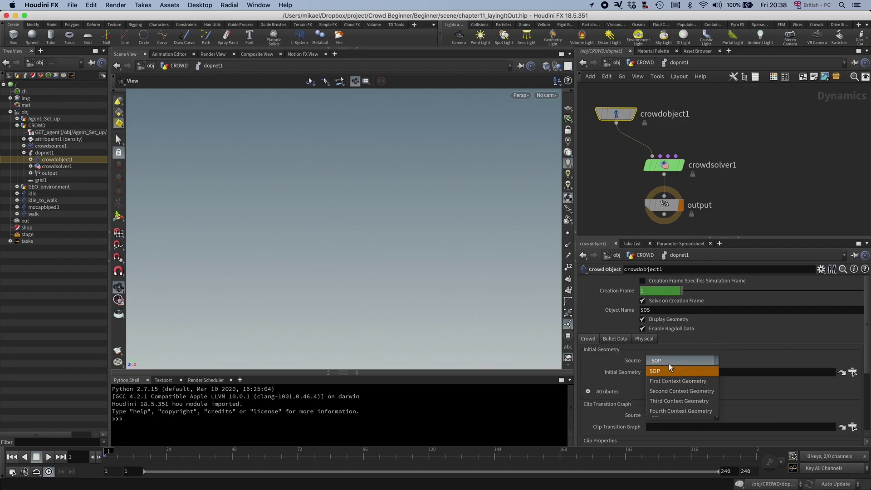
{"action": "left_click", "coordinate": [669, 383]}
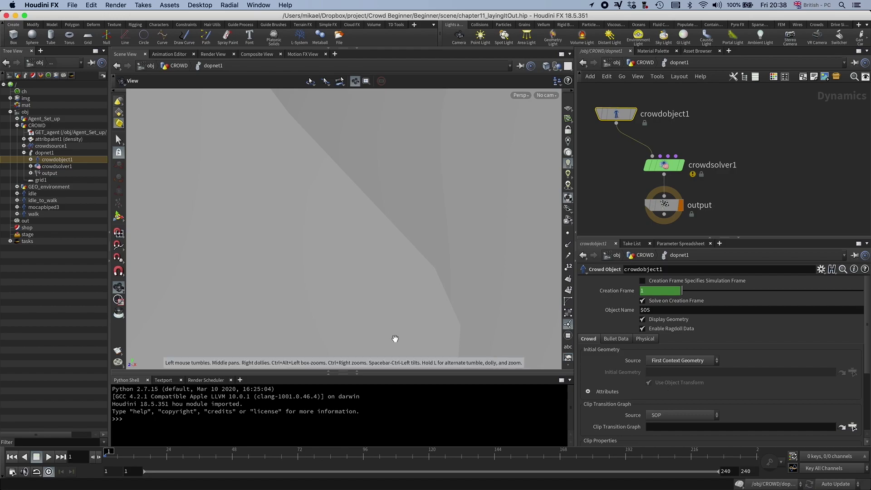
{"action": "key", "text": "g"}
{"action": "left_click_drag", "start_coordinate": [354, 242], "coordinate": [296, 243]}
{"action": "middle_click_drag", "start_coordinate": [297, 242], "coordinate": [292, 255]}
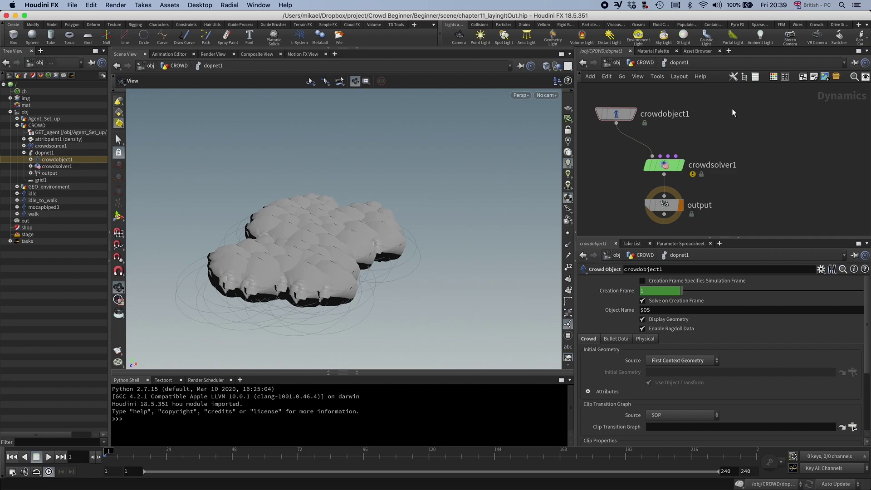
Add a Crowd State node and connect it to the crowd solver's third input.
{"action": "key", "text": "Tab"}
{"action": "type", "text": "state"}
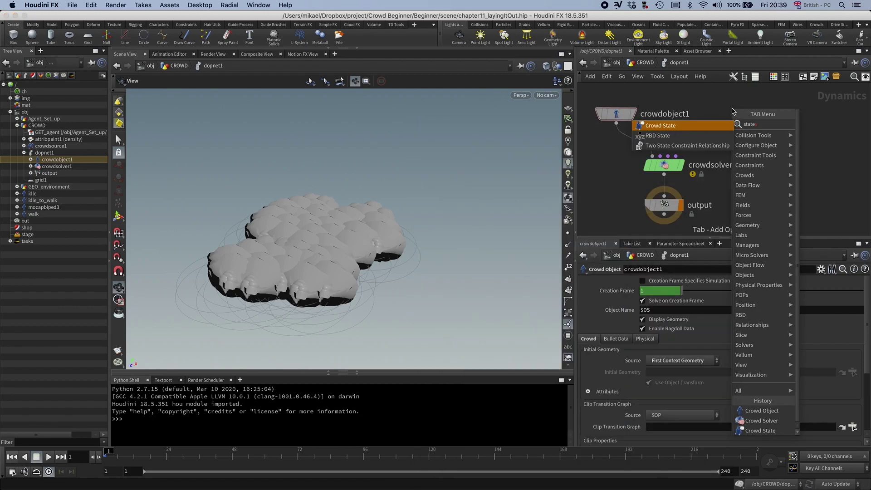
{"action": "key", "text": "Return"}
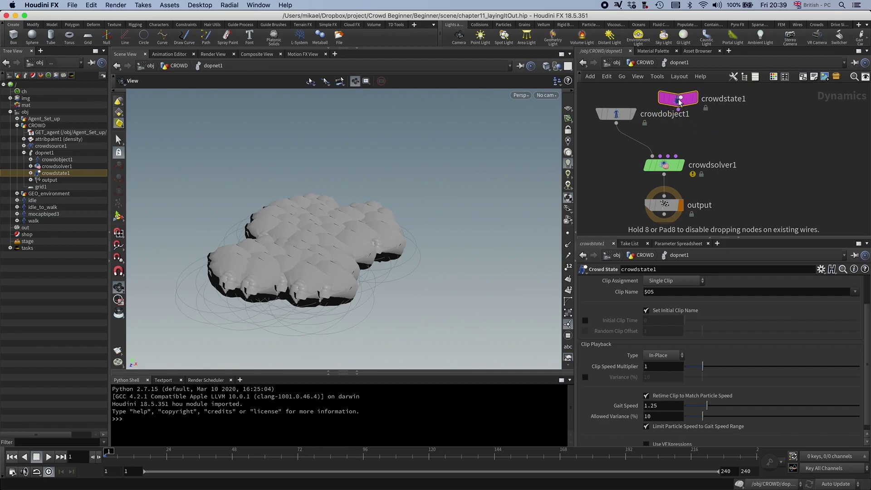
{"action": "left_click", "coordinate": [678, 100]}
{"action": "mouse_move", "coordinate": [678, 98]}
{"action": "left_click_drag", "start_coordinate": [677, 98], "coordinate": [671, 96]}
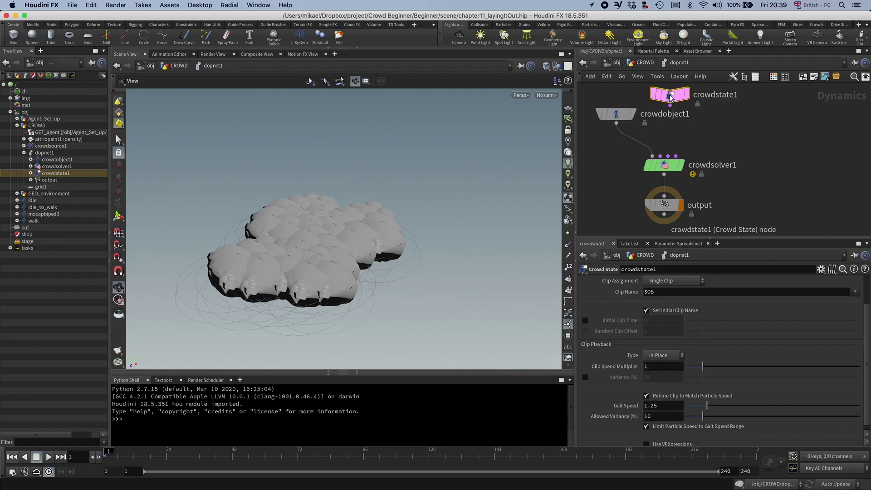
{"action": "left_click_drag", "start_coordinate": [670, 105], "coordinate": [668, 155]}
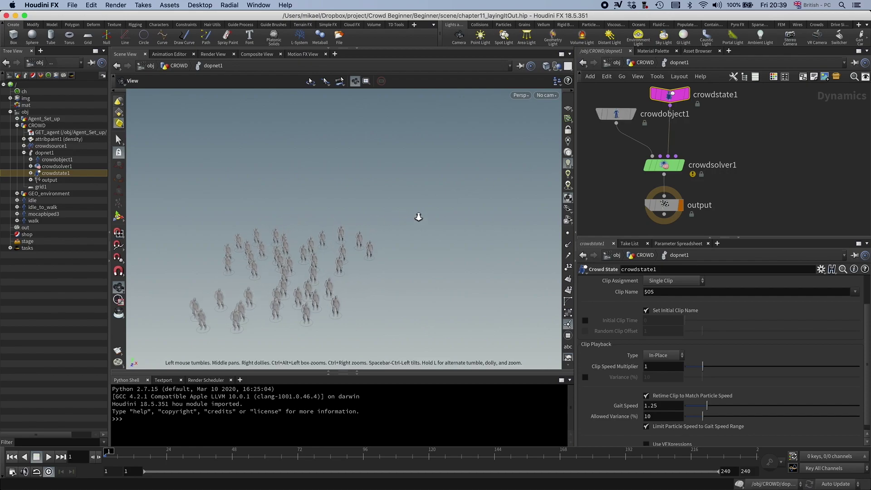
{"action": "scroll", "coordinate": [424, 196], "scroll_direction": "up", "scroll_amount": 2}
{"action": "middle_click_drag", "start_coordinate": [393, 204], "coordinate": [432, 177]}
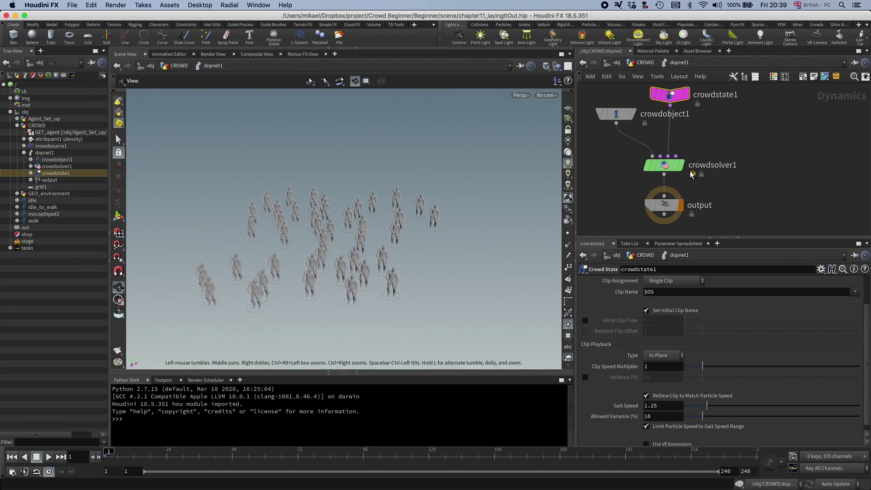
Read the warning in the crowd solver's node information.
{"action": "left_click", "coordinate": [664, 165]}
{"action": "left_click", "coordinate": [634, 166]}
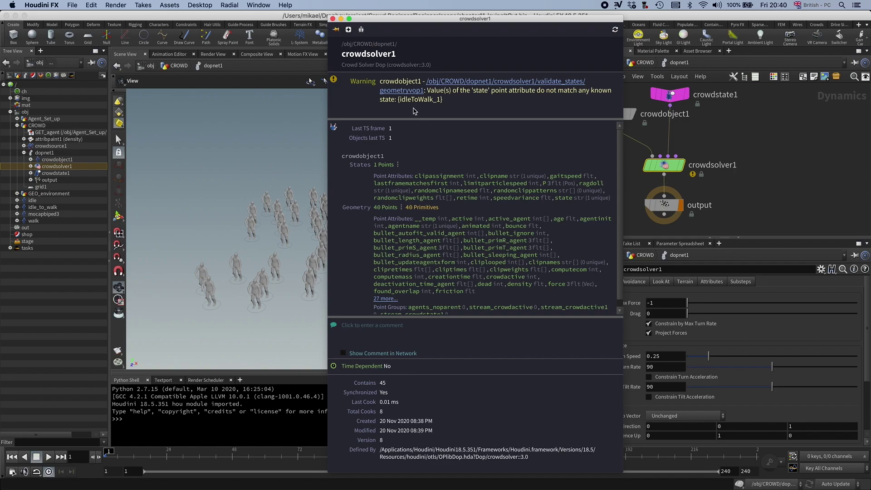
{"action": "left_click", "coordinate": [332, 18]}
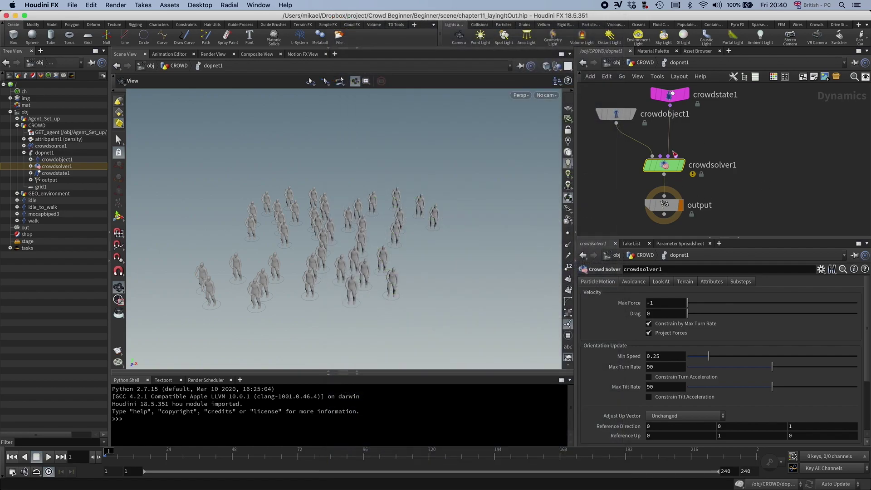
Rename the crowd state node to idle.
{"action": "left_click", "coordinate": [670, 95]}
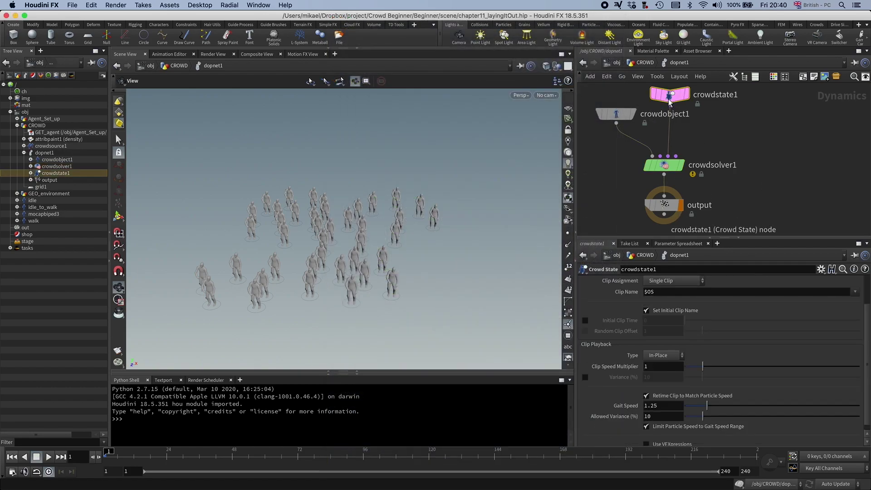
{"action": "double_click", "coordinate": [711, 95]}
{"action": "type", "text": "id"}
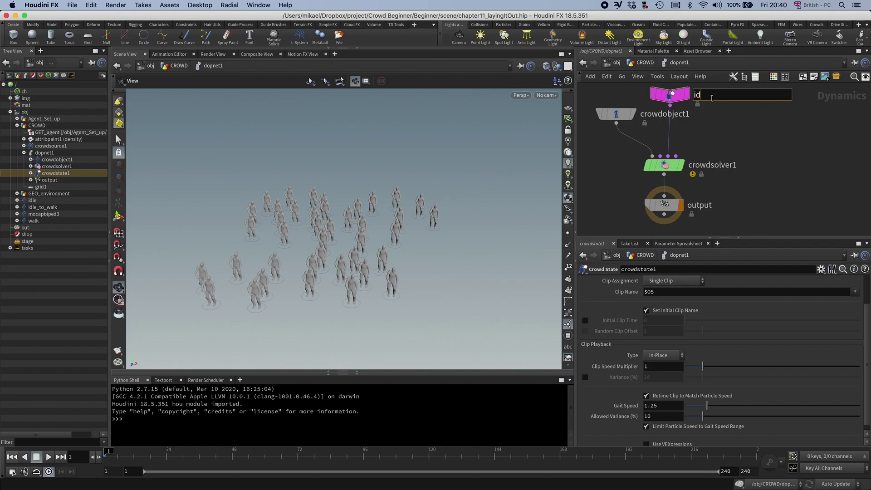
{"action": "type", "text": "le"}
{"action": "key", "text": "Return"}
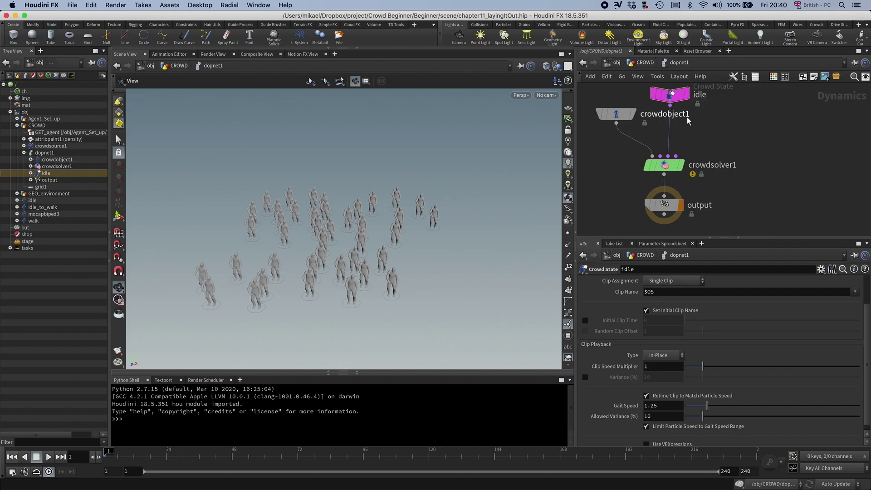
Set the idle state's clip assignment to Random Distribution with two clip groups, idle_1 and idle_2.
{"action": "scroll", "coordinate": [662, 318], "scroll_direction": "up", "scroll_amount": 2}
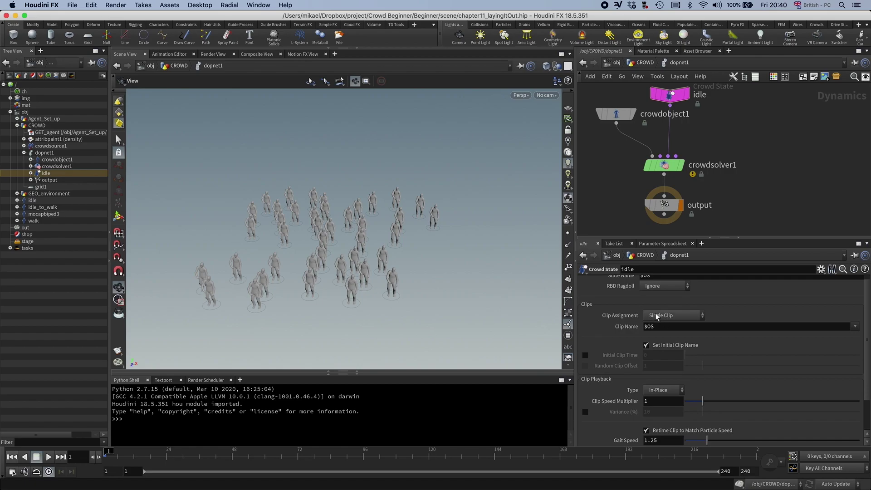
{"action": "left_click", "coordinate": [659, 317]}
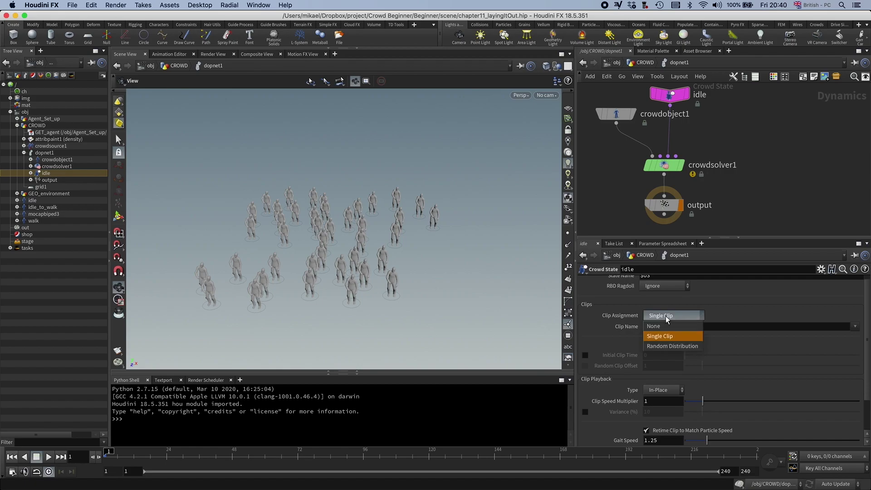
{"action": "left_click", "coordinate": [664, 343]}
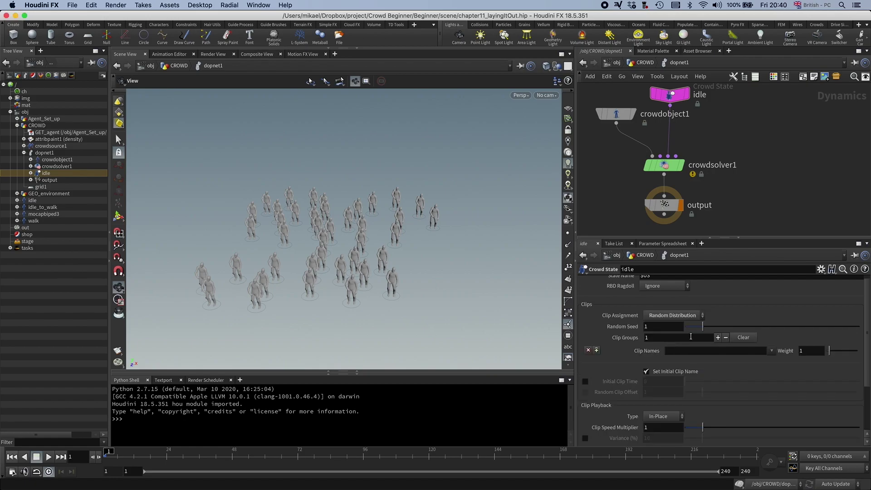
{"action": "left_click", "coordinate": [771, 350]}
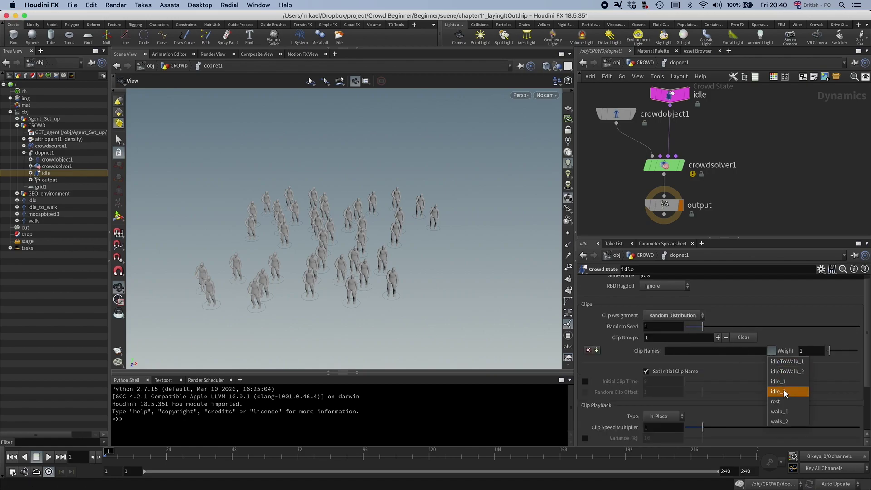
{"action": "left_click", "coordinate": [778, 381]}
{"action": "left_click", "coordinate": [717, 337]}
{"action": "left_click", "coordinate": [771, 360]}
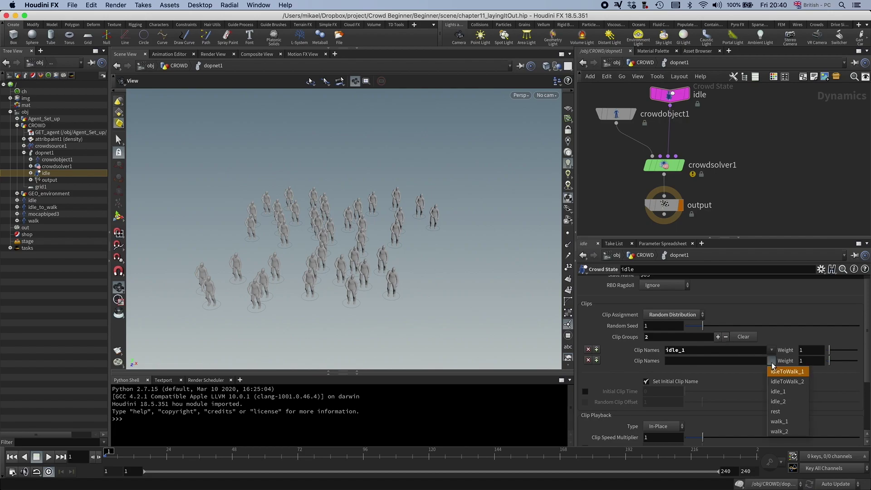
{"action": "left_click", "coordinate": [777, 401]}
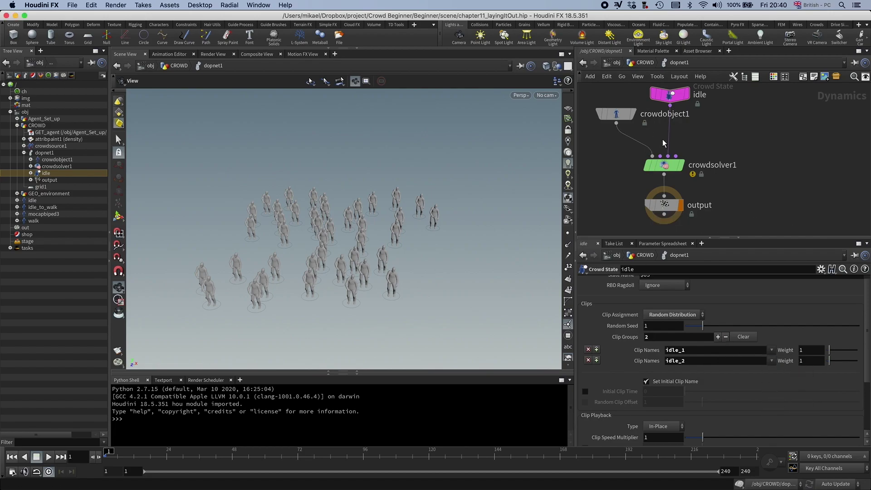
Return to the CROWD network and set the initial state of crowdsource1 to idle.
{"action": "left_click", "coordinate": [644, 69]}
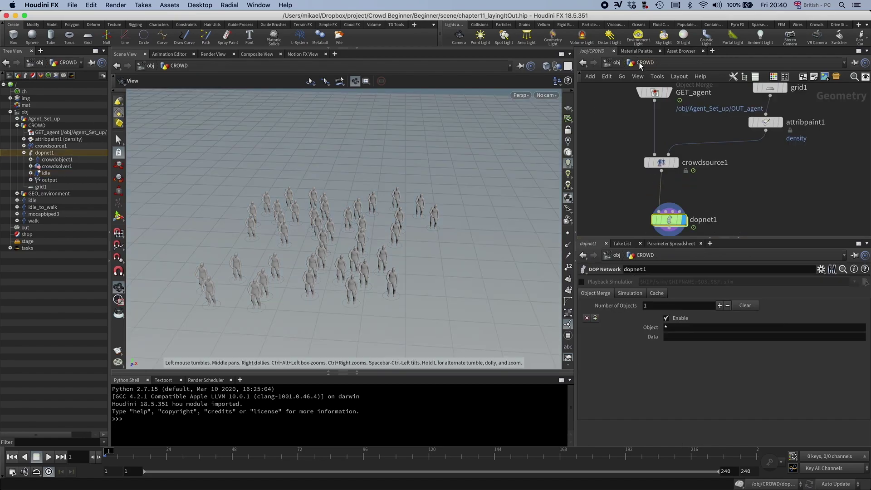
{"action": "left_click", "coordinate": [660, 163]}
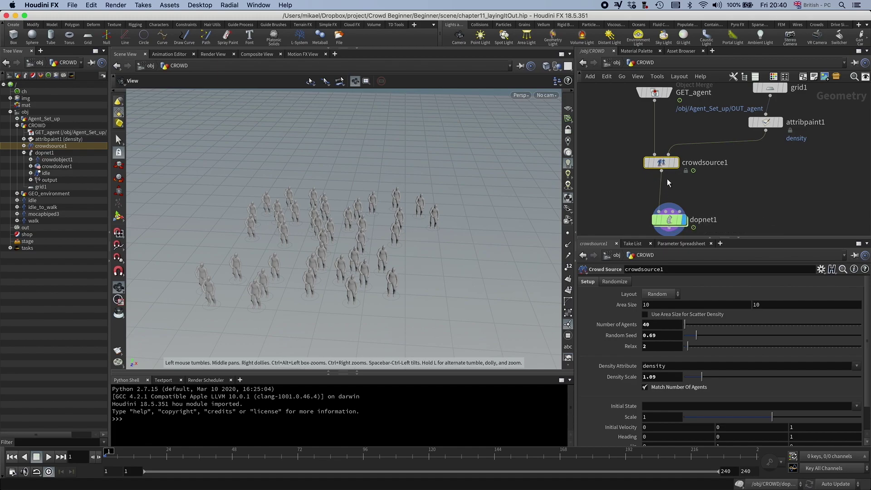
{"action": "mouse_move", "coordinate": [665, 166]}
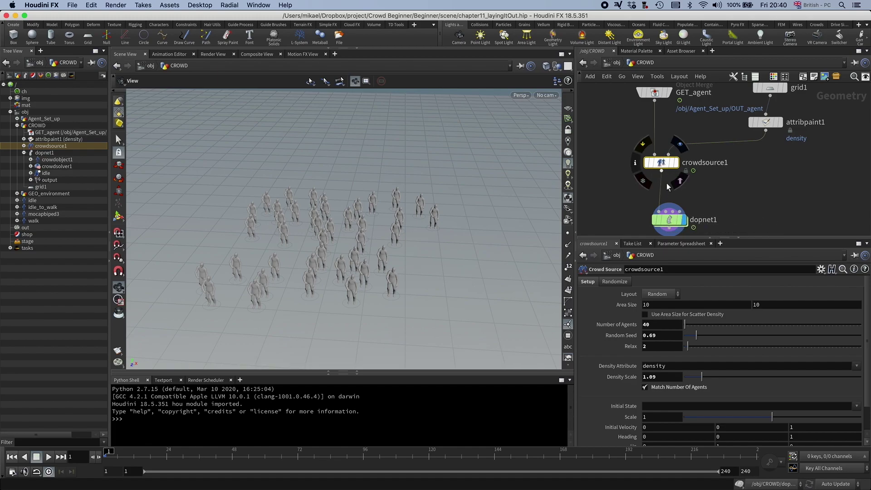
{"action": "mouse_move", "coordinate": [670, 227]}
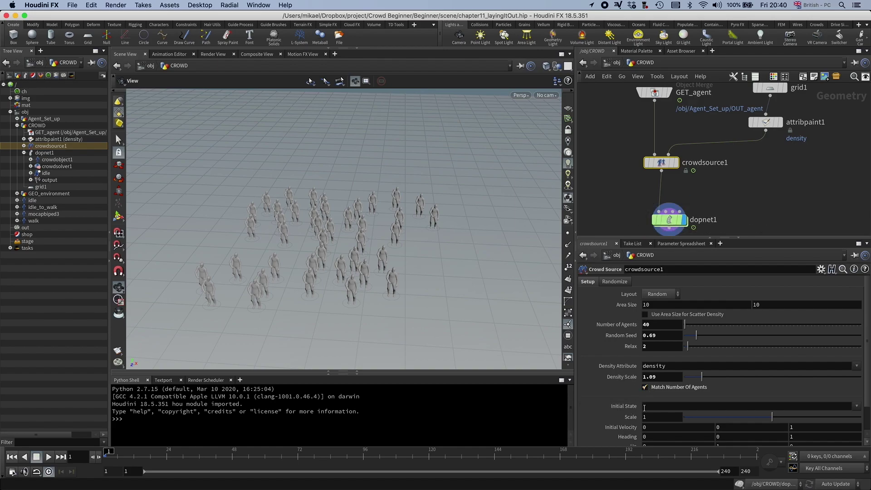
{"action": "left_click", "coordinate": [856, 407]}
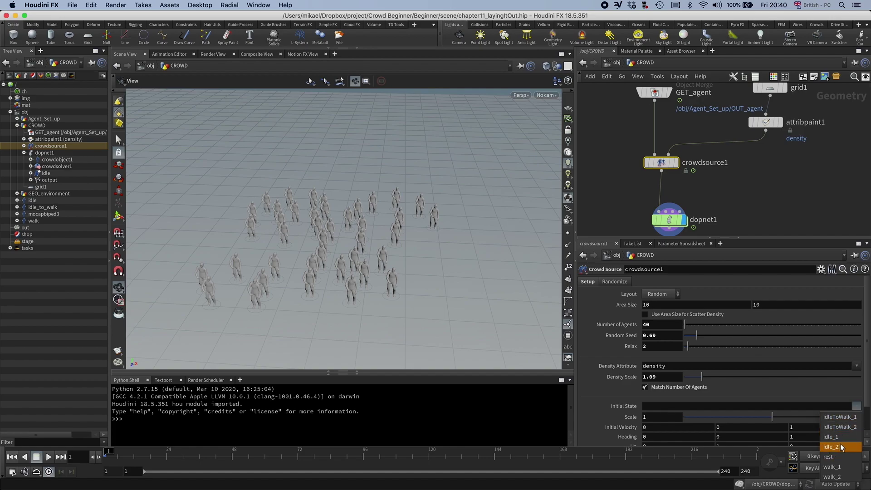
{"action": "left_click", "coordinate": [752, 233]}
{"action": "left_click", "coordinate": [669, 219]}
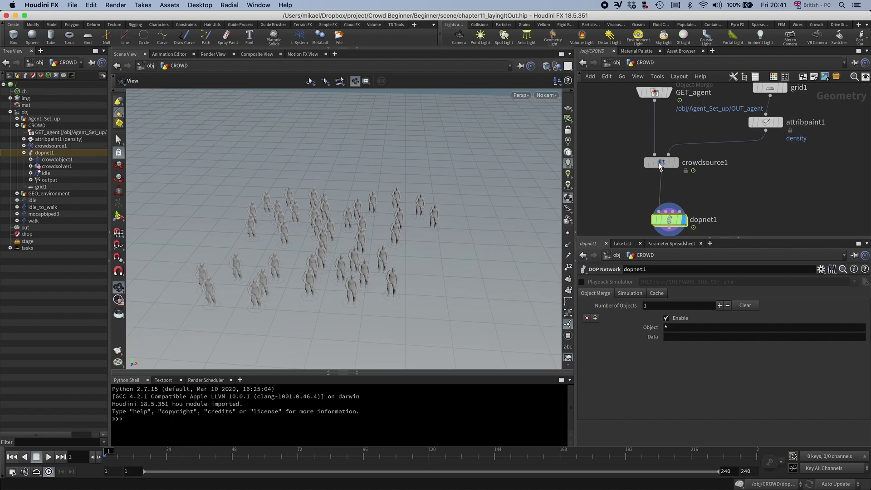
{"action": "left_click", "coordinate": [661, 165]}
{"action": "left_click", "coordinate": [660, 406]}
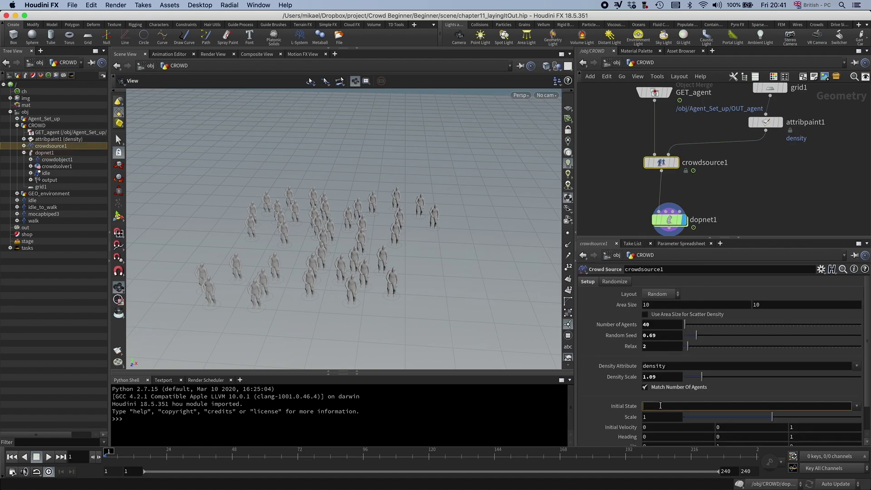
{"action": "key", "text": "Return"}
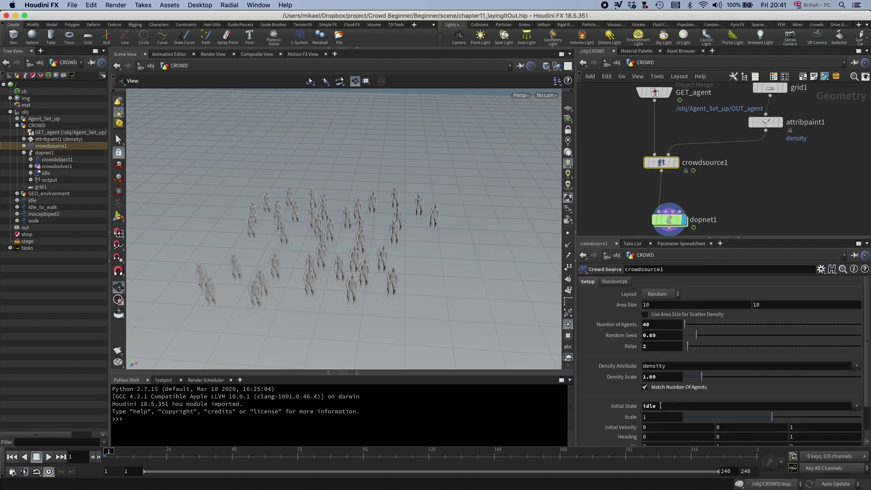
Try Randomize Initial State on the crowd source, turn it off again and return to the setup parameters.
{"action": "left_click", "coordinate": [615, 282]}
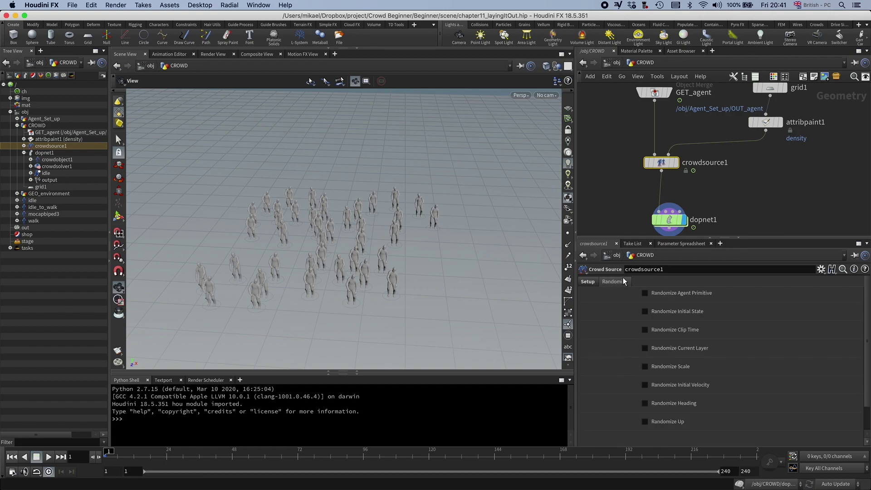
{"action": "left_click", "coordinate": [645, 311]}
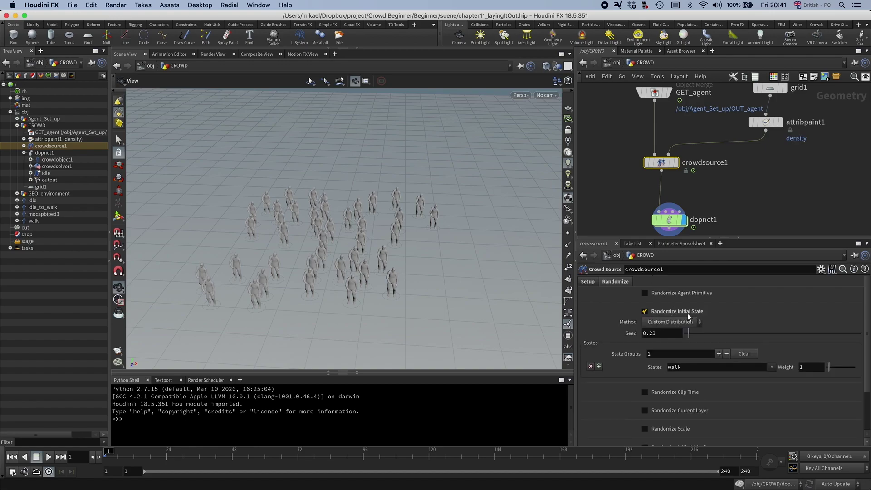
{"action": "left_click", "coordinate": [645, 311]}
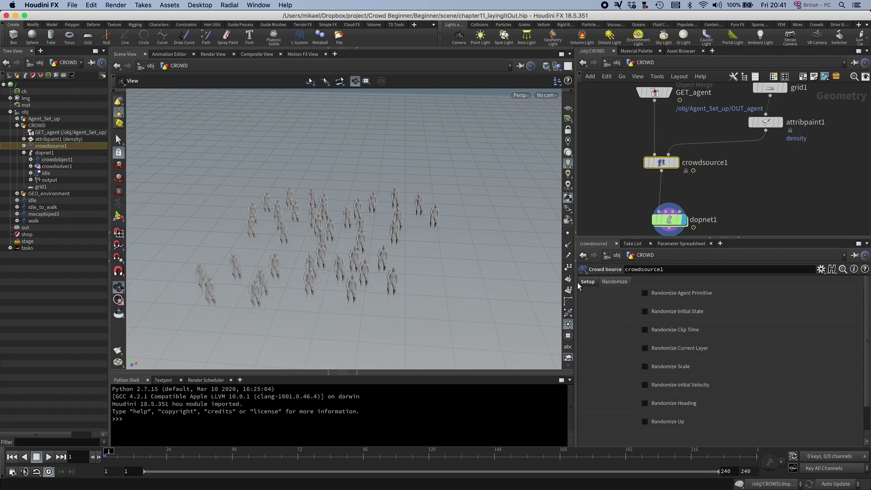
{"action": "left_click", "coordinate": [588, 281]}
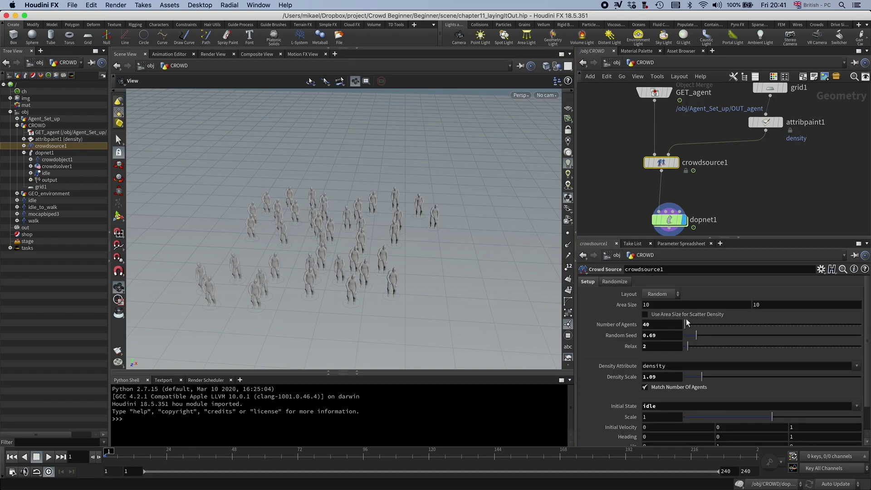
Reopen dopnet1, test the idle state's idle_2 clip weight at 0, and restore the weight to 1.
{"action": "double_click", "coordinate": [667, 220]}
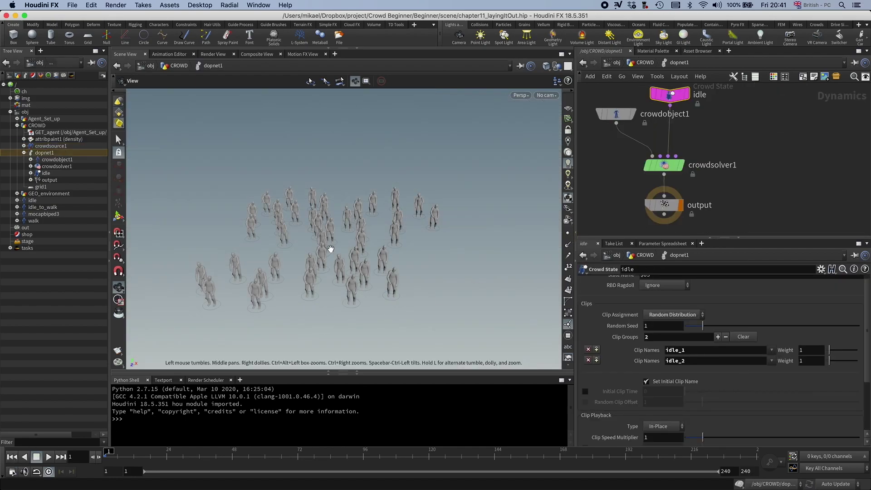
{"action": "middle_click_drag", "start_coordinate": [331, 247], "coordinate": [339, 225]}
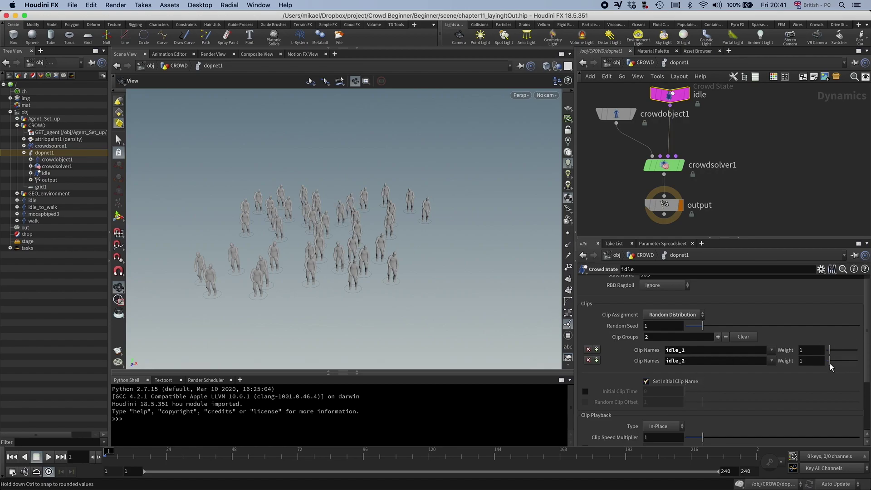
{"action": "mouse_move", "coordinate": [829, 363]}
{"action": "left_mouse_down"}
{"action": "mouse_move", "coordinate": [837, 364]}
{"action": "mouse_move", "coordinate": [827, 368]}
{"action": "left_mouse_up"}
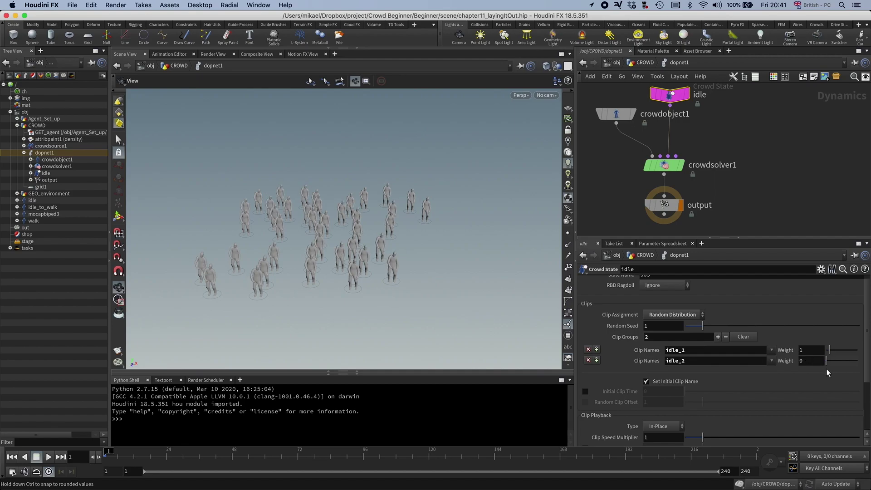
{"action": "left_click", "coordinate": [810, 361]}
{"action": "type", "text": "1"}
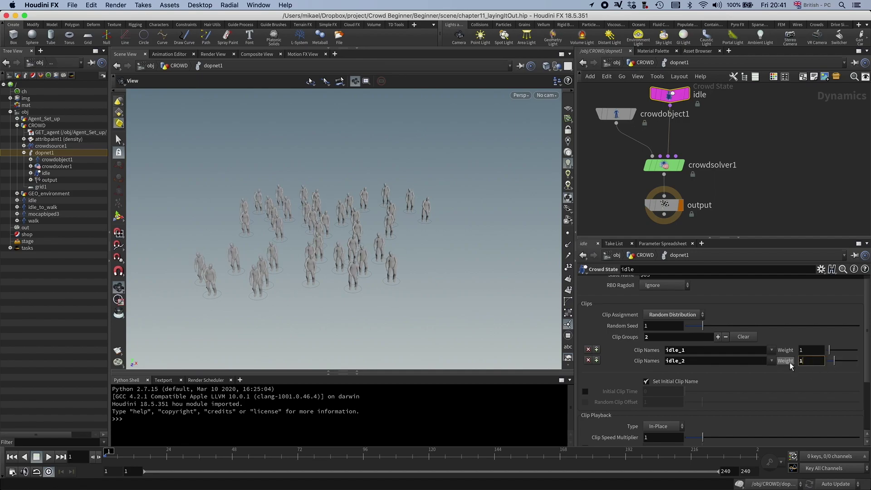
{"action": "key", "text": "Return"}
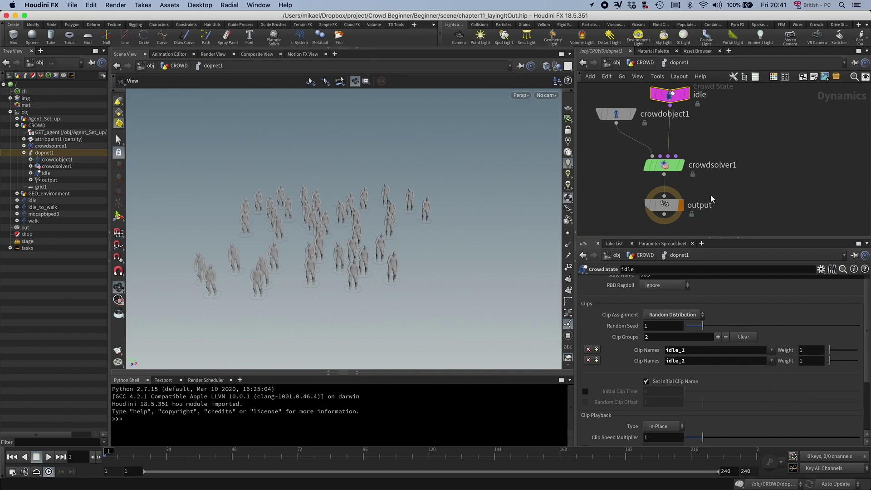
Set the crowd object's Clip Properties to /obj/Agent_Set_up/OUT_properties and tidy the positions of the crowd object and idle nodes.
{"action": "left_click_drag", "start_coordinate": [636, 123], "coordinate": [622, 127]}
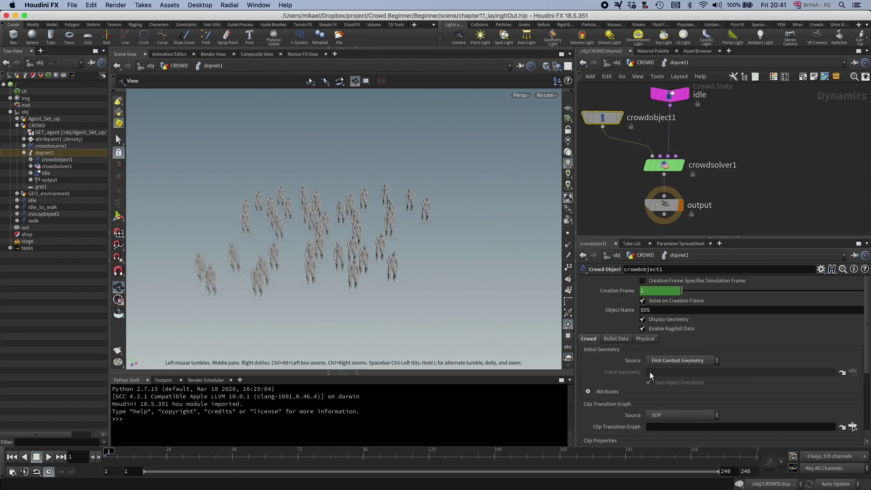
{"action": "scroll", "coordinate": [670, 415], "scroll_direction": "down", "scroll_amount": 2}
{"action": "scroll", "coordinate": [601, 367], "scroll_direction": "down", "scroll_amount": 5}
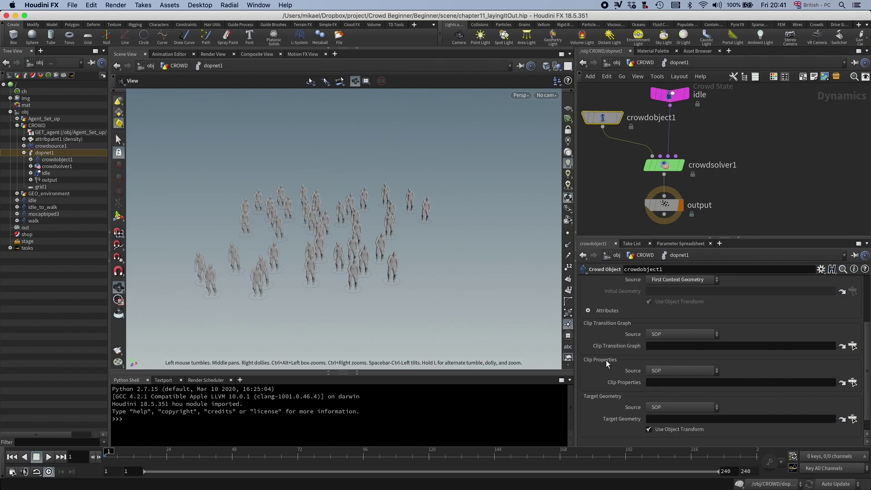
{"action": "left_click", "coordinate": [853, 382]}
{"action": "left_click", "coordinate": [773, 330]}
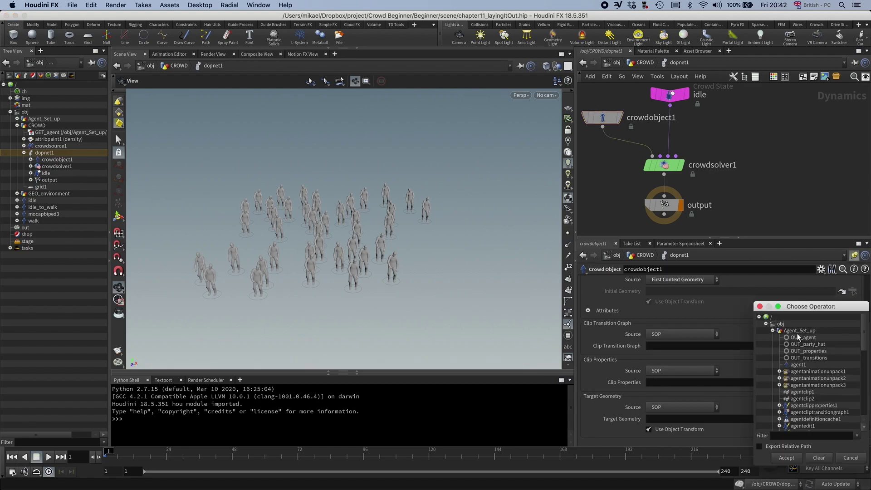
{"action": "left_click", "coordinate": [808, 352]}
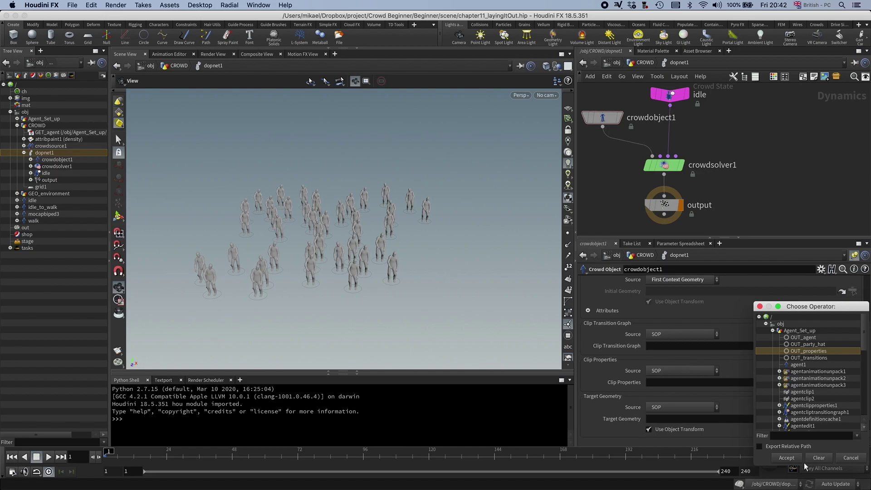
{"action": "left_click", "coordinate": [787, 458]}
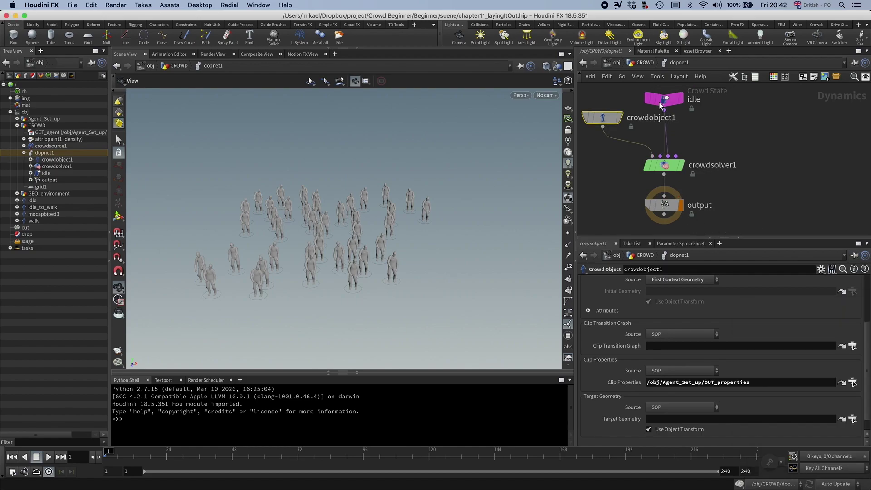
{"action": "left_click_drag", "start_coordinate": [660, 105], "coordinate": [667, 105]}
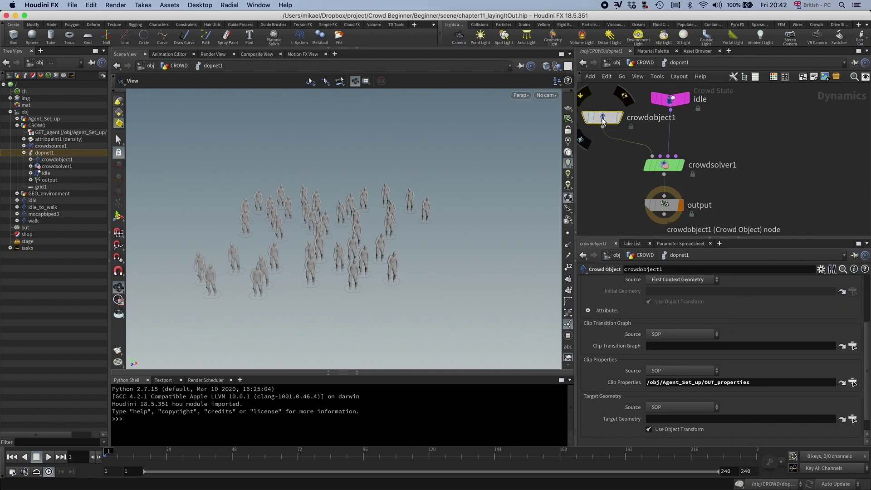
{"action": "left_click_drag", "start_coordinate": [603, 120], "coordinate": [597, 116]}
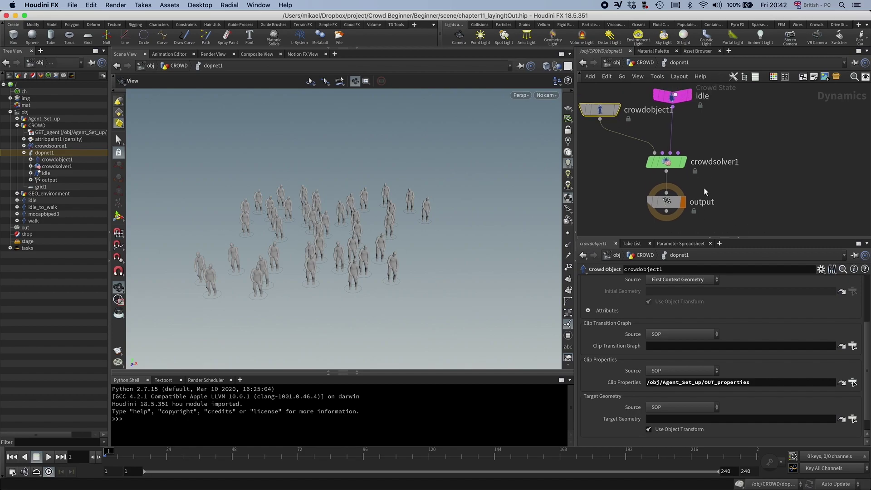
Select the idle state, play the crowd simulation and scrub through its early frames to check the agents' motion.
{"action": "left_click", "coordinate": [673, 96]}
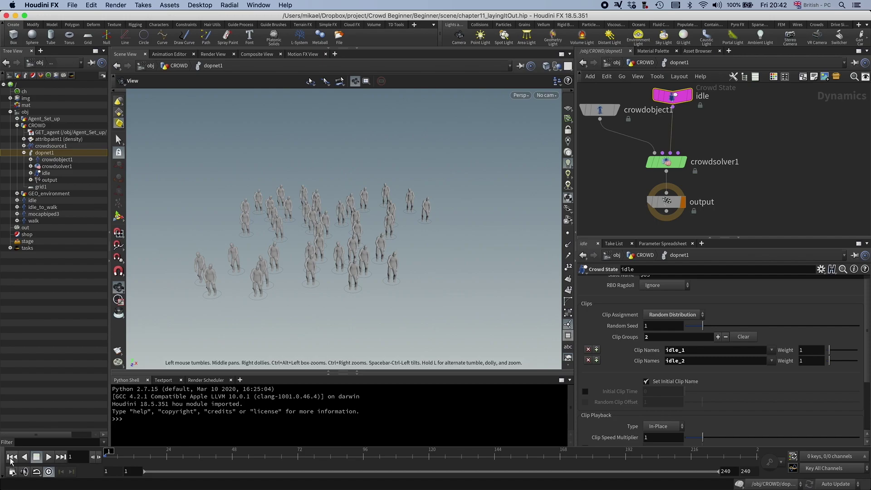
{"action": "left_click", "coordinate": [48, 457]}
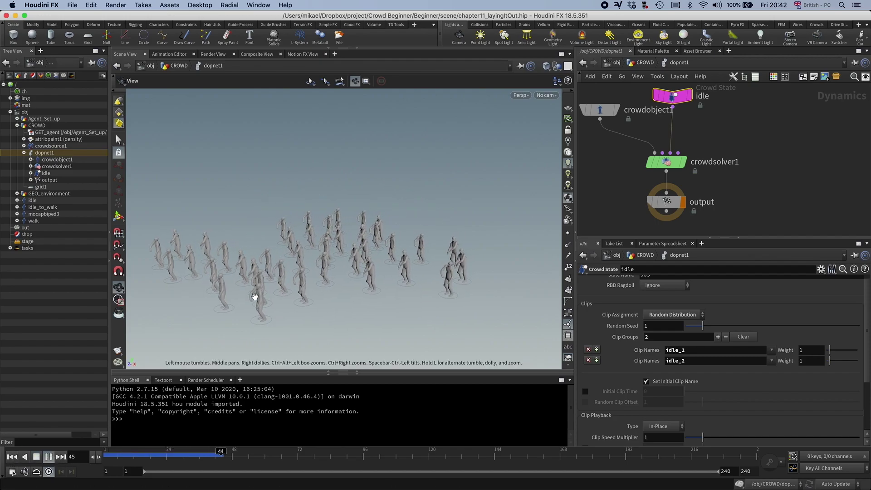
{"action": "left_click", "coordinate": [205, 458]}
{"action": "left_click_drag", "start_coordinate": [166, 457], "coordinate": [269, 429]}
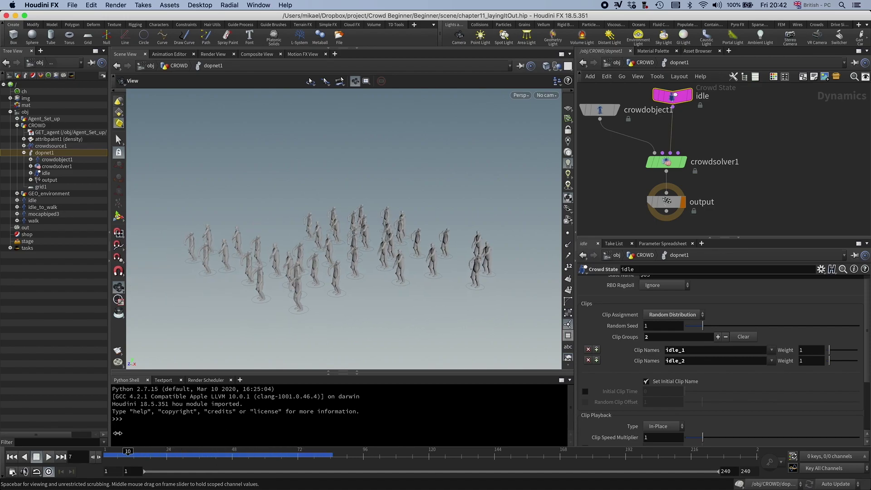
Review the idle state's clip playback settings, return to CROWD and set crowdsource1's Initial Velocity Z component to 0.
{"action": "scroll", "coordinate": [608, 203], "scroll_direction": "down", "scroll_amount": 1}
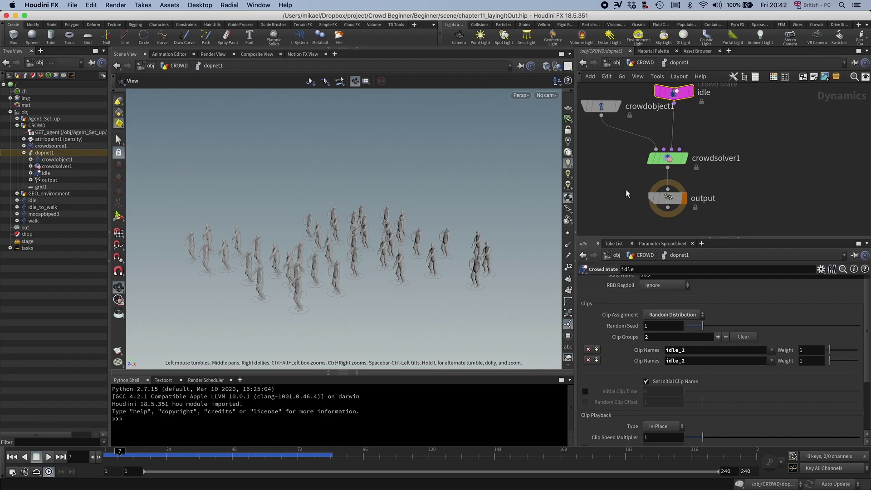
{"action": "scroll", "coordinate": [653, 317], "scroll_direction": "down", "scroll_amount": 5}
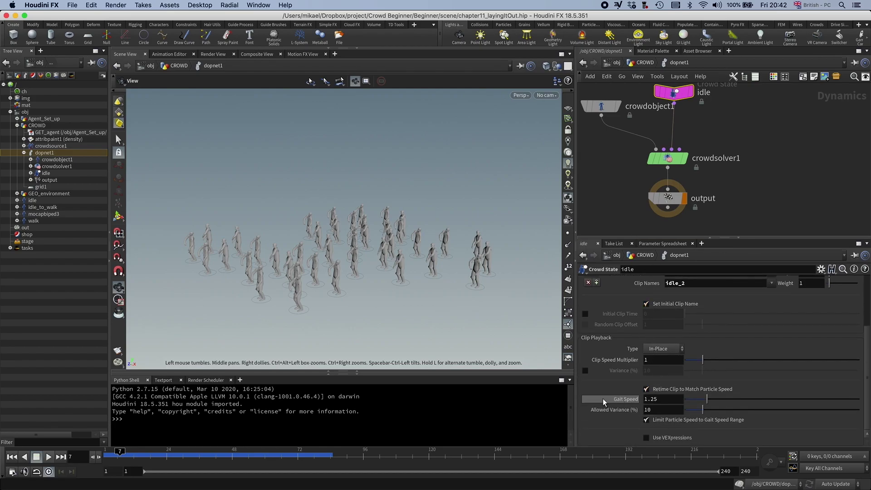
{"action": "left_click", "coordinate": [645, 62]}
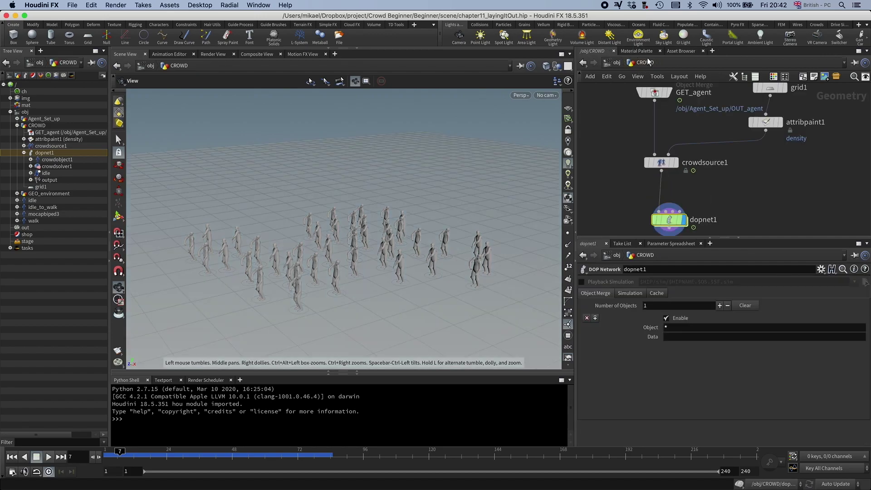
{"action": "left_click", "coordinate": [661, 163]}
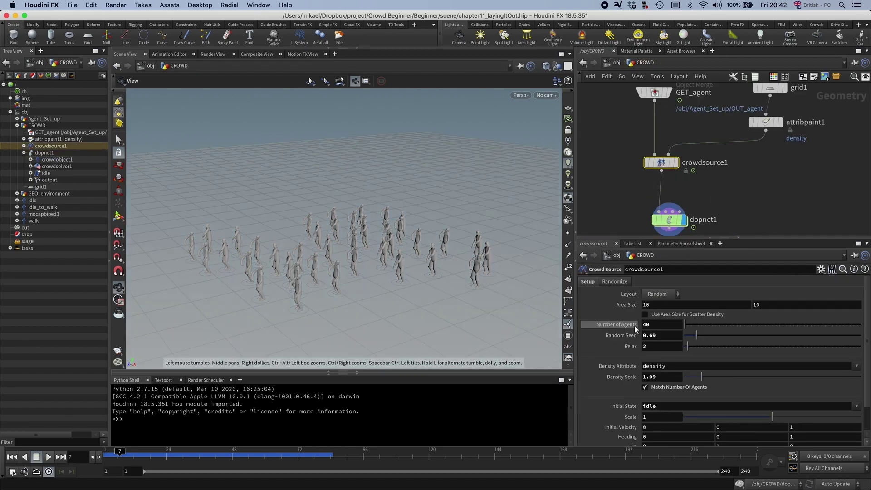
{"action": "scroll", "coordinate": [659, 400], "scroll_direction": "down", "scroll_amount": 2}
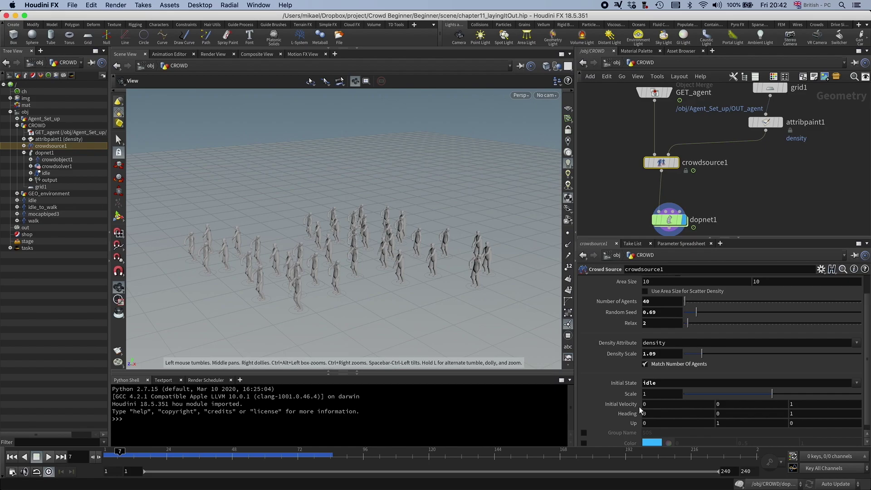
{"action": "left_click", "coordinate": [793, 404]}
{"action": "key", "text": "Return"}
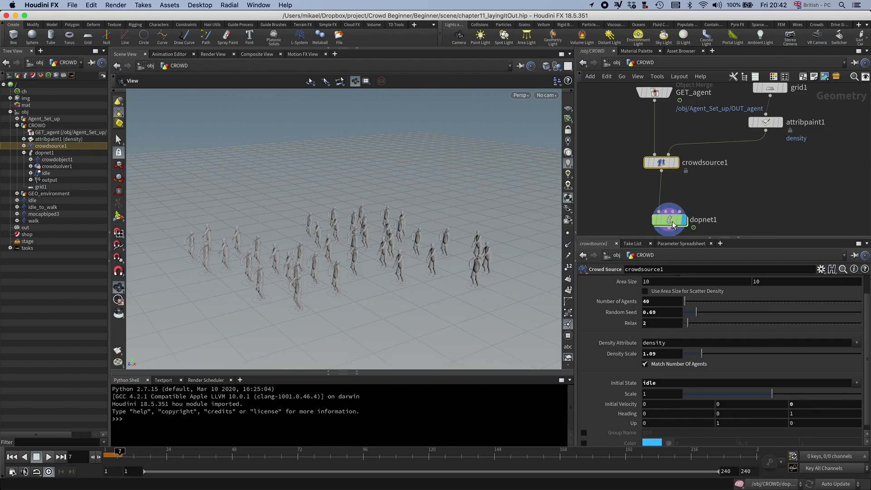
Reopen dopnet1 and play the crowd simulation from the first frame to check the agents' movement.
{"action": "double_click", "coordinate": [667, 219]}
{"action": "left_click", "coordinate": [13, 456]}
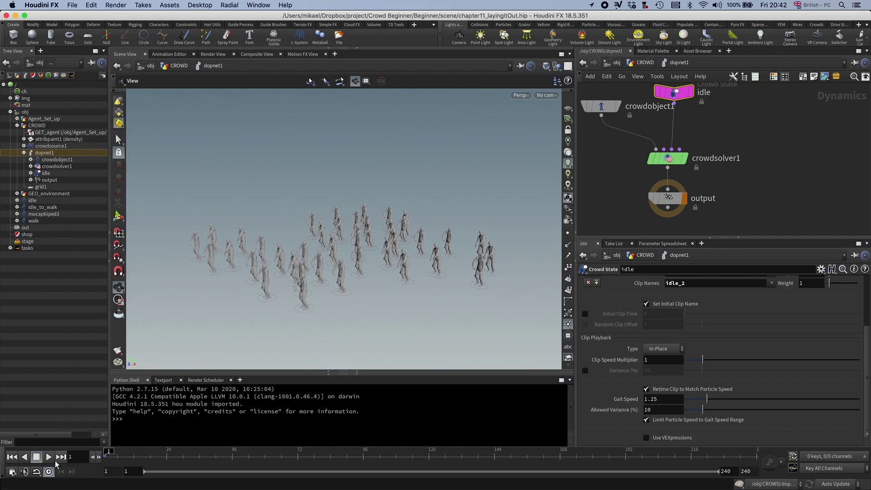
{"action": "left_click", "coordinate": [50, 458]}
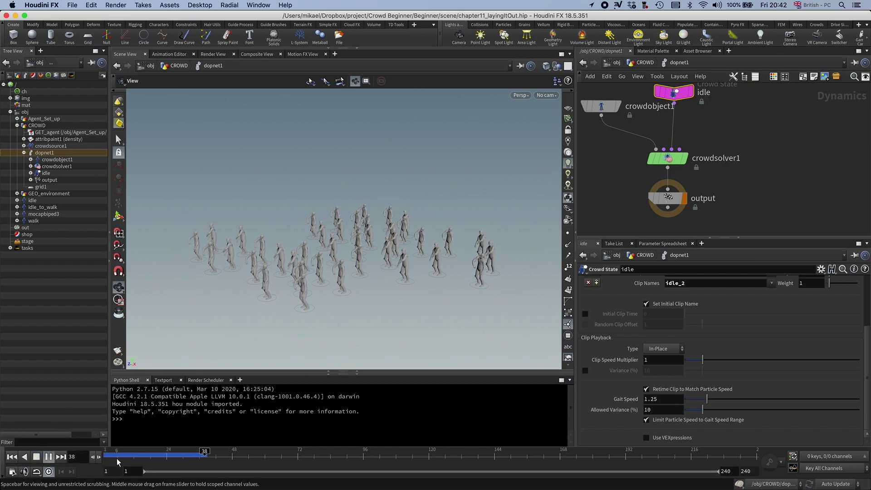
{"action": "left_click", "coordinate": [37, 457]}
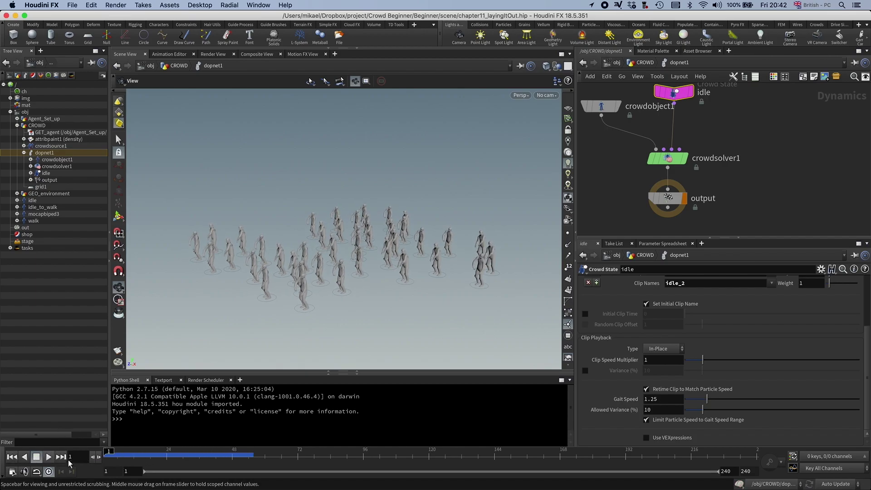
Test Randomize Initial Velocity on crowdsource1 with a randomness of 1 in X and Z, and turn it off again.
{"action": "left_click", "coordinate": [640, 64]}
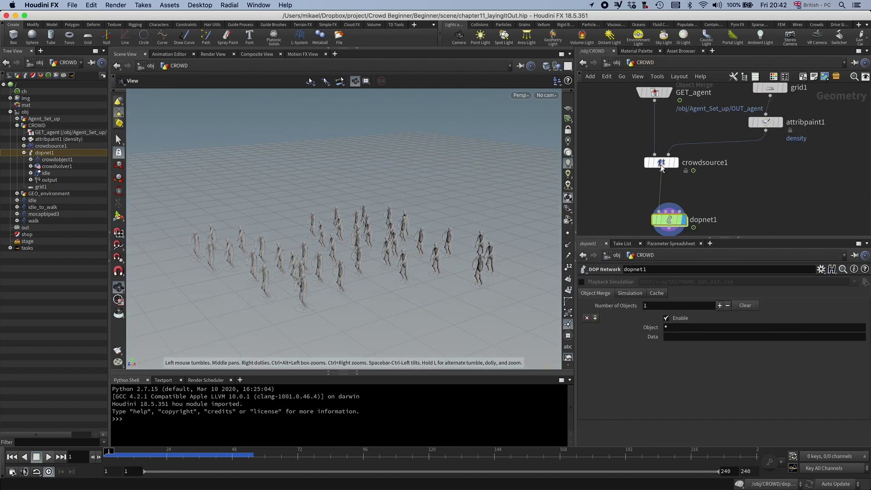
{"action": "left_click", "coordinate": [661, 164]}
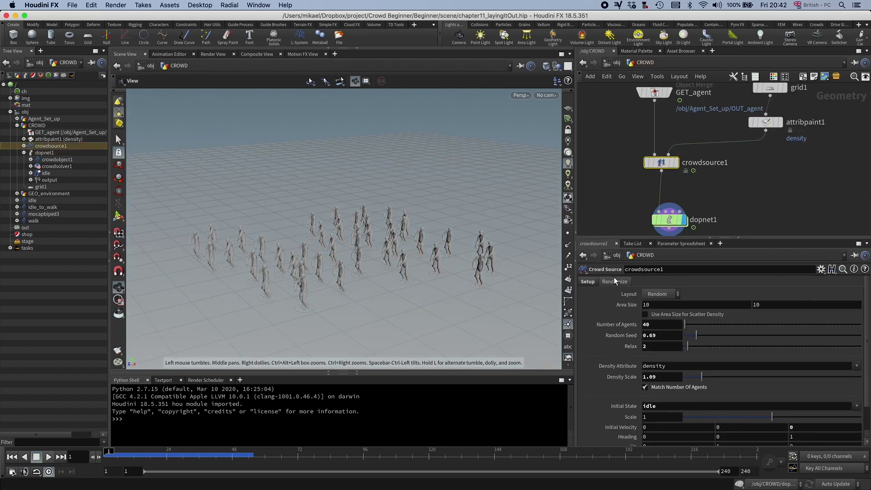
{"action": "left_click", "coordinate": [614, 279]}
{"action": "left_click", "coordinate": [645, 385]}
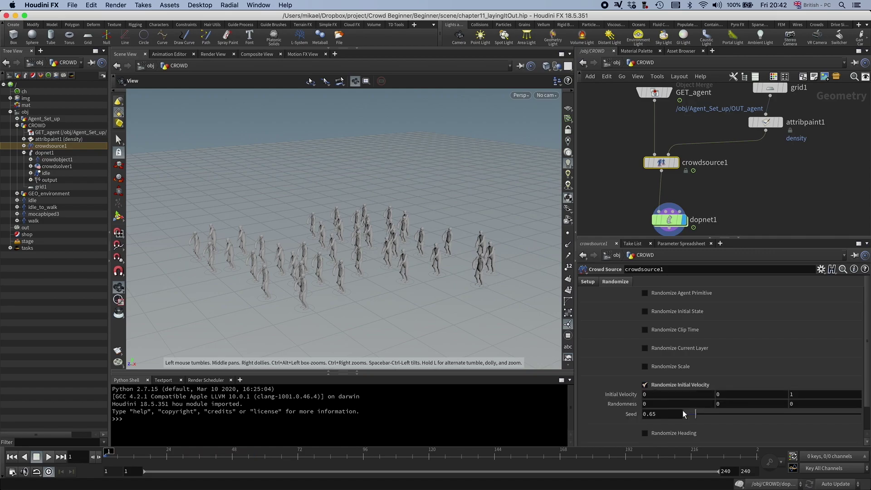
{"action": "left_click", "coordinate": [699, 402]}
{"action": "left_click", "coordinate": [810, 405]}
{"action": "type", "text": "1"}
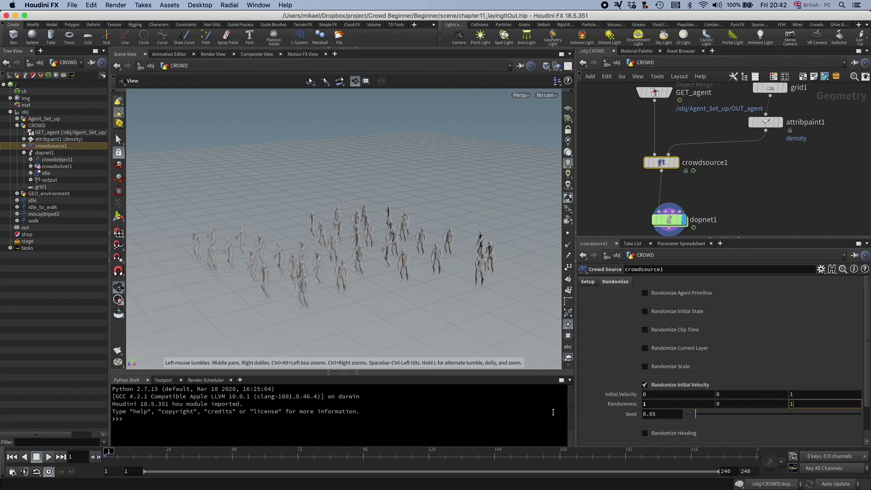
{"action": "key", "text": "Return"}
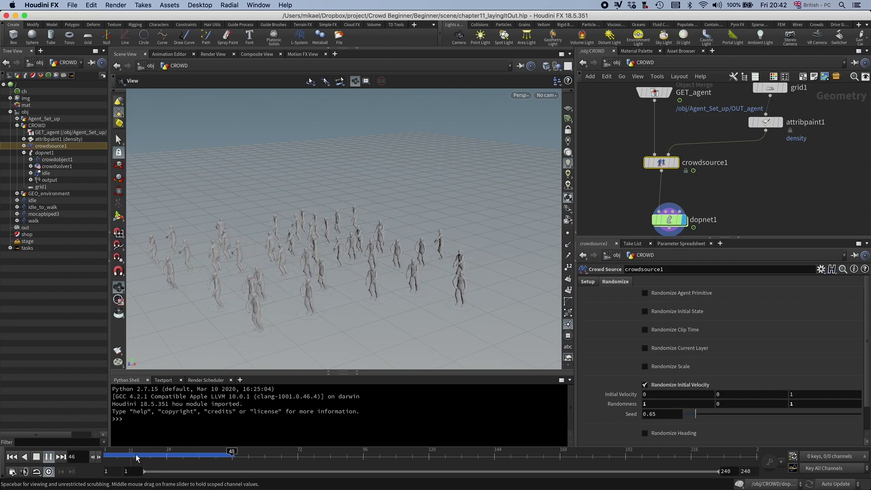
{"action": "left_click", "coordinate": [36, 456]}
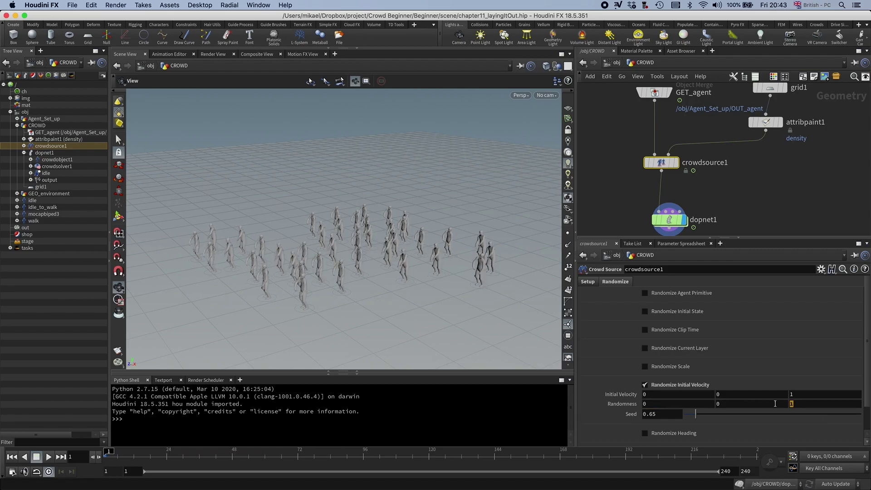
{"action": "left_click", "coordinate": [645, 385]}
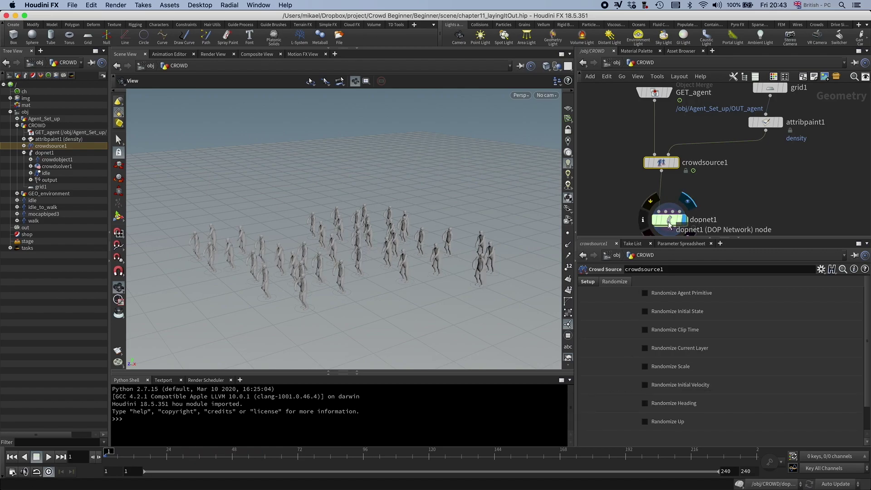
Restore crowdsource1's Initial Velocity Z component to 1.
{"action": "double_click", "coordinate": [689, 220]}
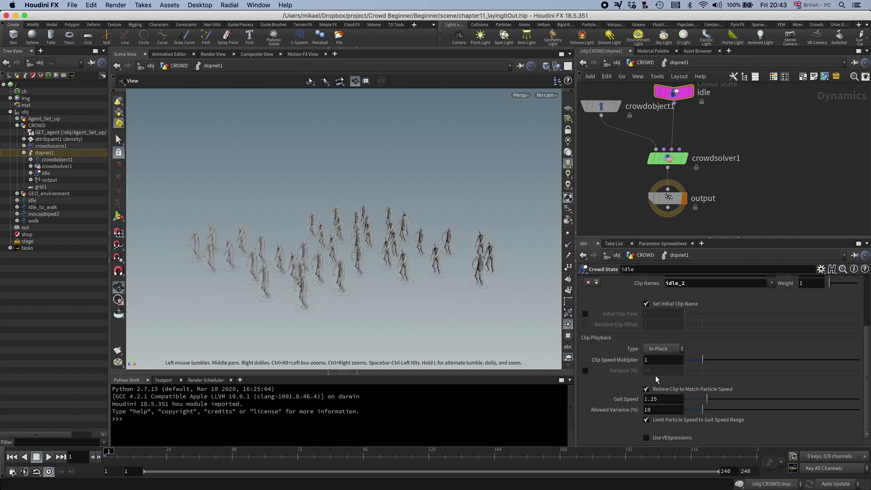
{"action": "left_click", "coordinate": [638, 64]}
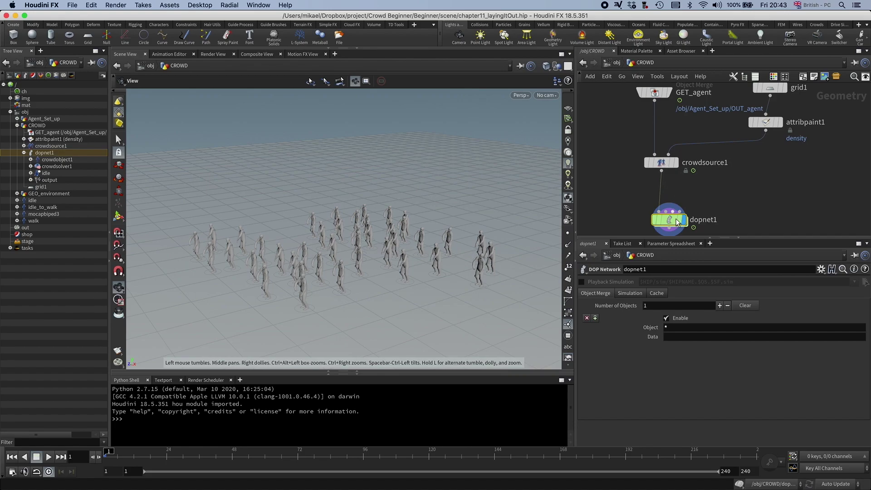
{"action": "key", "text": "Up"}
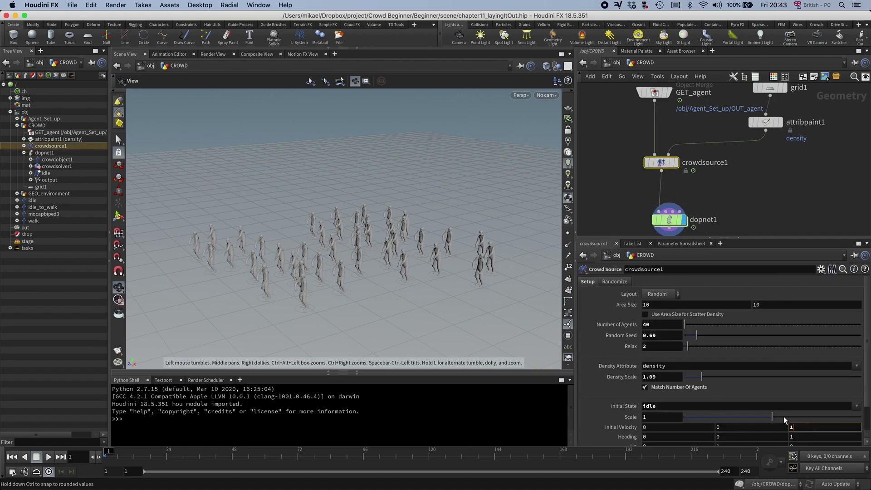
Set the idle state's Clip Playback type to Locomotive inside dopnet1 and play the simulation to check it.
{"action": "double_click", "coordinate": [671, 217]}
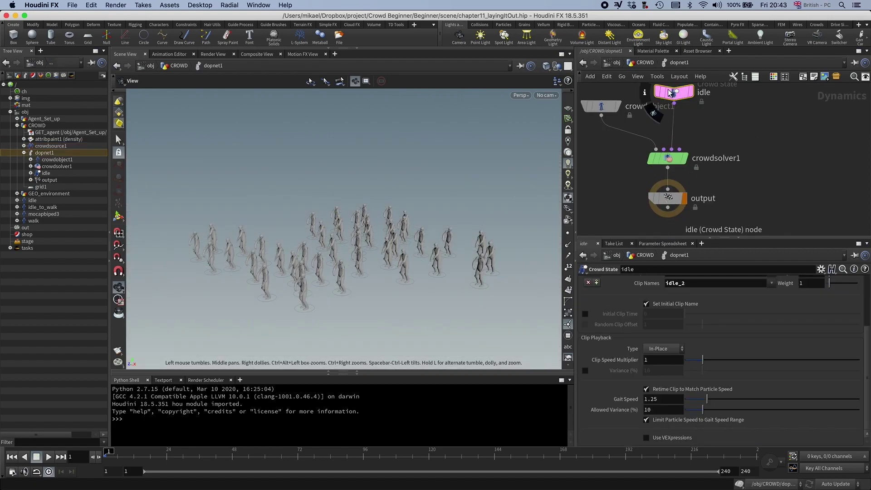
{"action": "left_click", "coordinate": [652, 350]}
{"action": "left_click", "coordinate": [664, 369]}
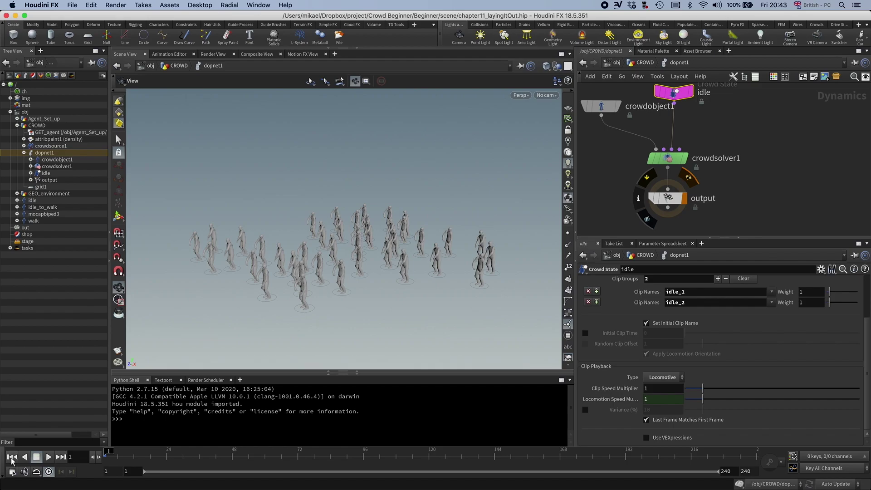
{"action": "key", "text": "Up"}
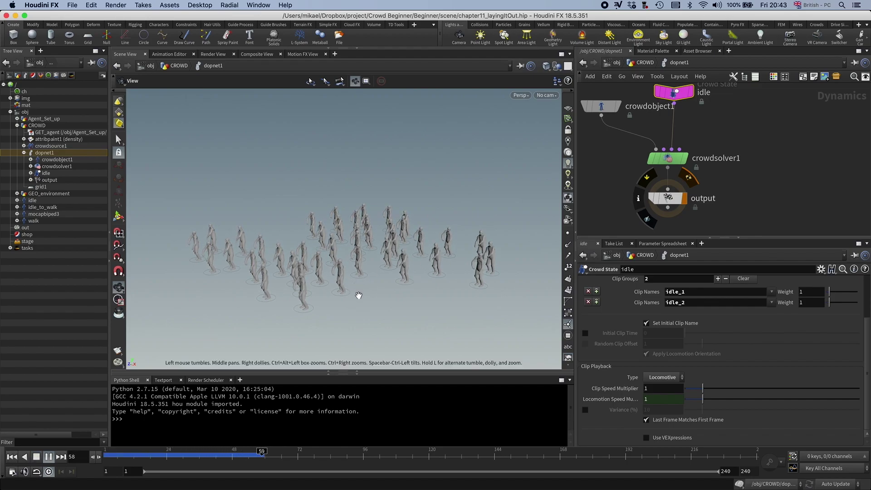
{"action": "left_click", "coordinate": [11, 457]}
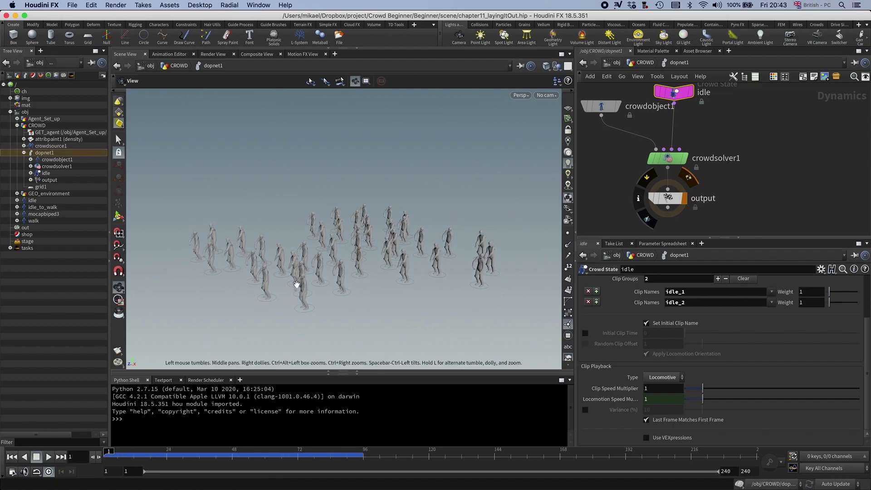
Enable 10% clip speed Variance on the idle state and play the simulation from the first frame.
{"action": "middle_click_drag", "start_coordinate": [313, 267], "coordinate": [370, 238]}
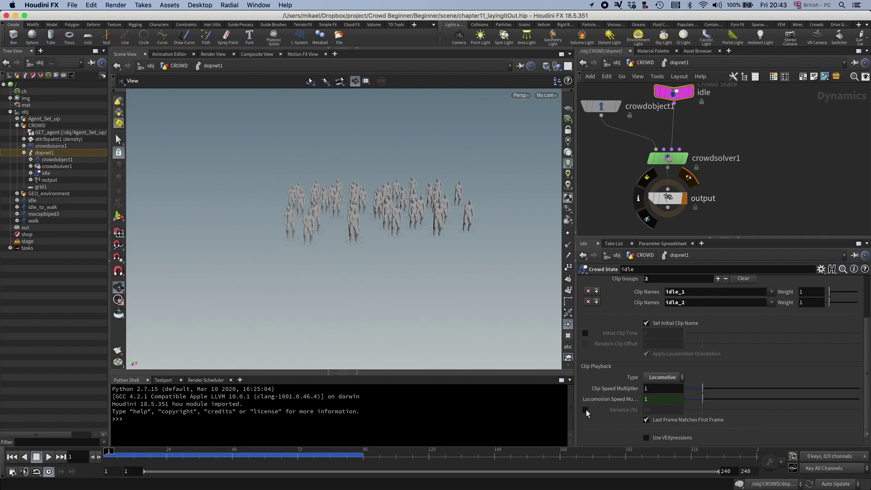
{"action": "left_click", "coordinate": [585, 410]}
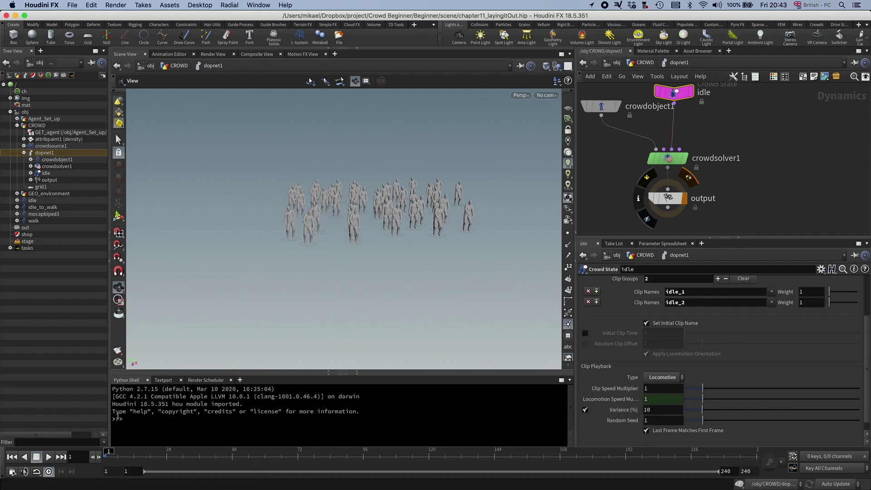
{"action": "left_click", "coordinate": [48, 457]}
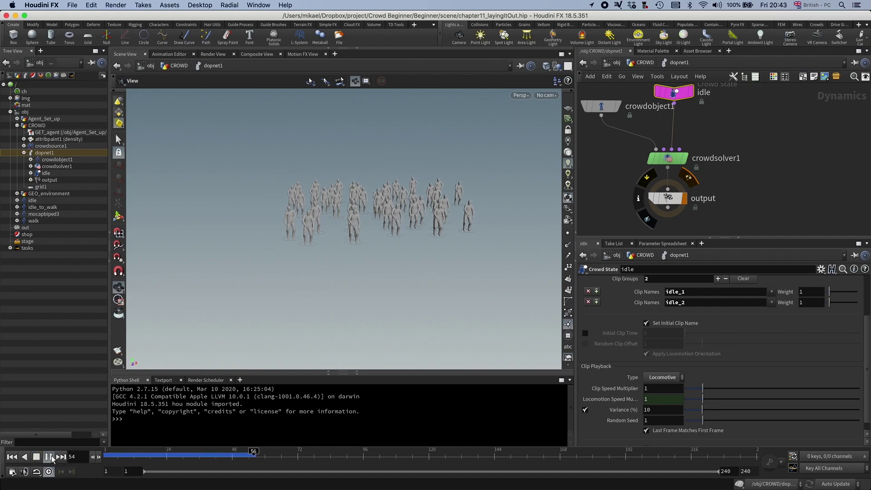
{"action": "key", "text": "Up"}
Enable Initial Clip Time and a Random Clip Offset of 1 on the idle state, and turn Initial Clip Time off again.
{"action": "scroll", "coordinate": [678, 380], "scroll_direction": "up", "scroll_amount": 3}
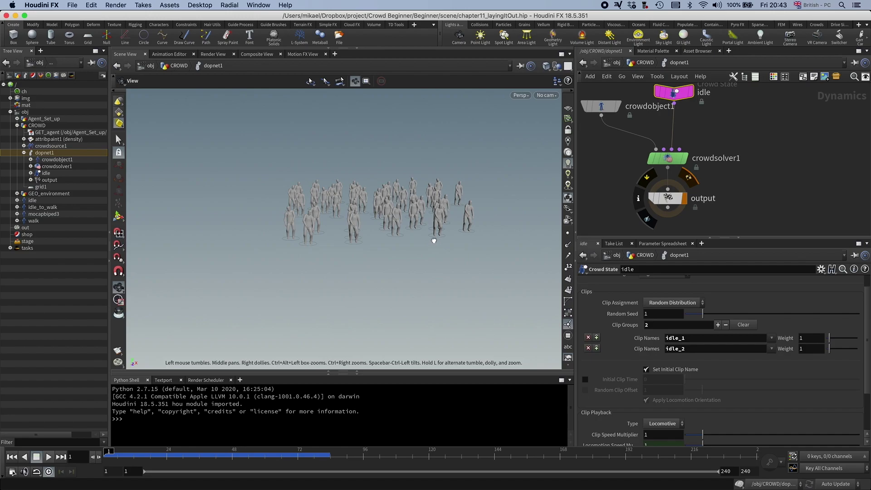
{"action": "left_click_drag", "start_coordinate": [433, 240], "coordinate": [421, 225]}
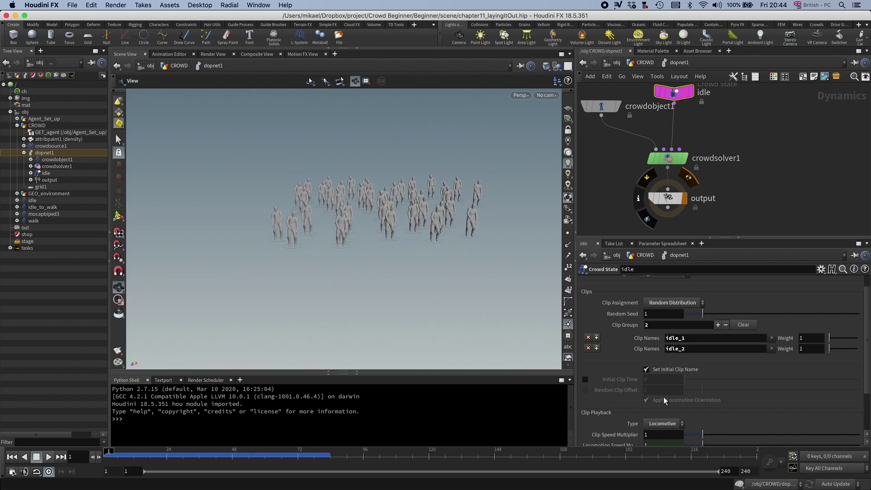
{"action": "left_click", "coordinate": [585, 380]}
{"action": "left_click", "coordinate": [585, 390]}
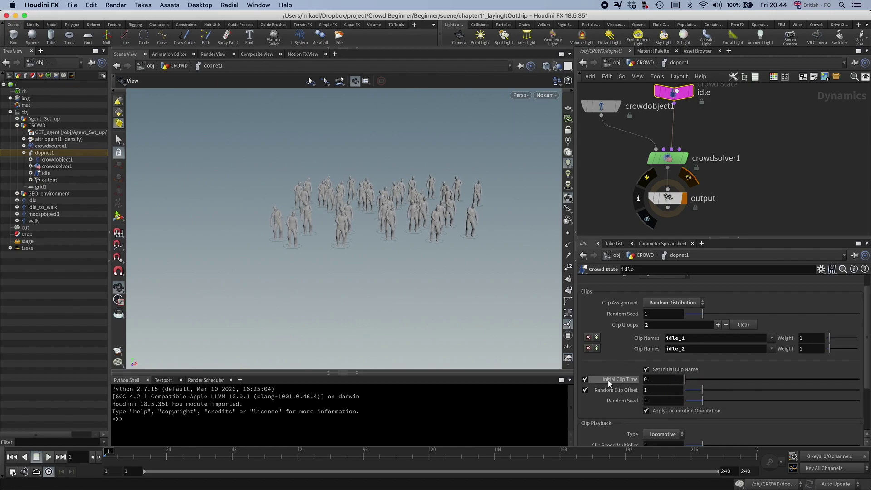
{"action": "left_click", "coordinate": [585, 380]}
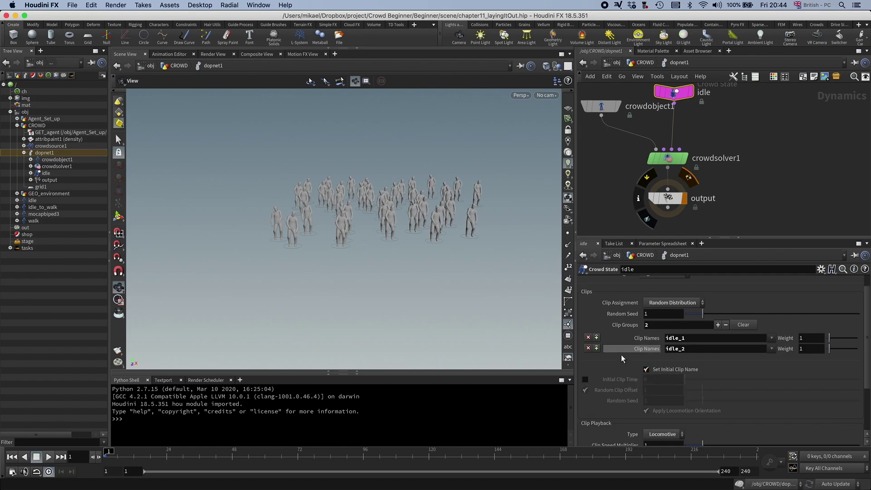
Enable Randomize Clip Time on crowdsource1 in the CROWD network.
{"action": "left_click", "coordinate": [647, 63]}
{"action": "left_click", "coordinate": [662, 171]}
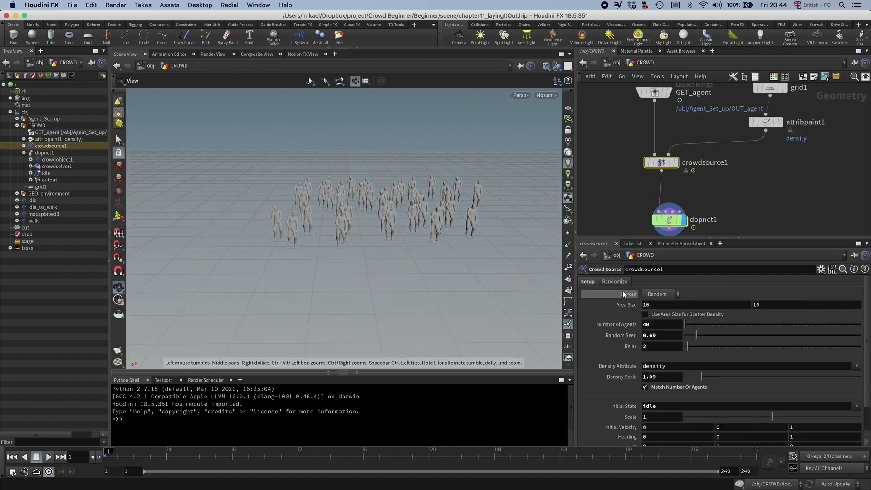
{"action": "left_click", "coordinate": [610, 282]}
{"action": "left_click", "coordinate": [645, 329]}
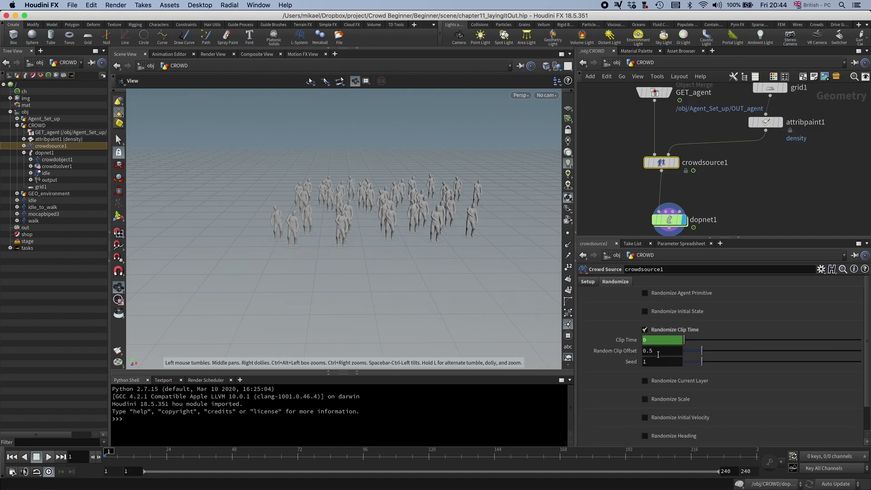
Re-enable Initial Clip Time on the idle state in dopnet1 and play the simulation, viewing the agents up close.
{"action": "left_click", "coordinate": [669, 219]}
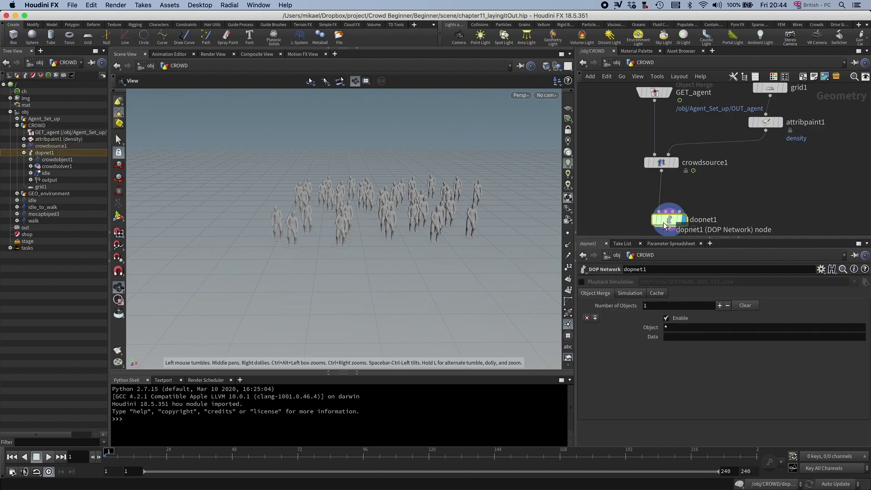
{"action": "double_click", "coordinate": [669, 220]}
{"action": "scroll", "coordinate": [635, 363], "scroll_direction": "down", "scroll_amount": 2}
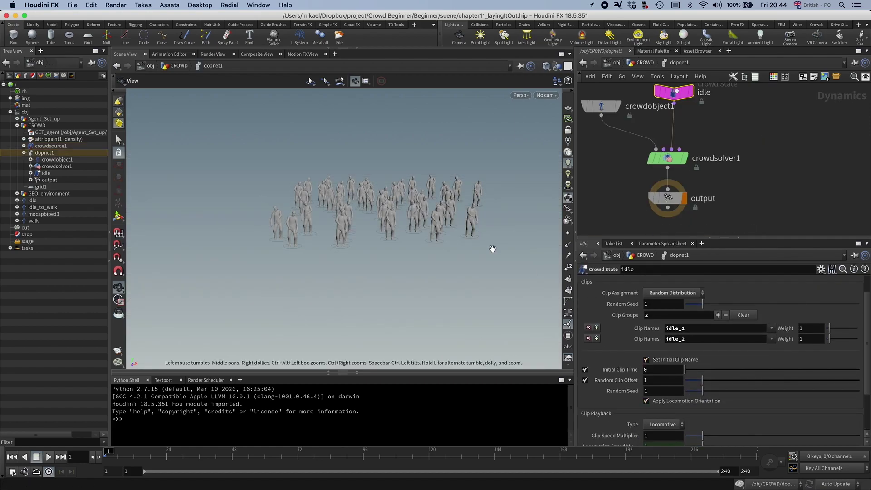
{"action": "scroll", "coordinate": [633, 330], "scroll_direction": "down", "scroll_amount": 5}
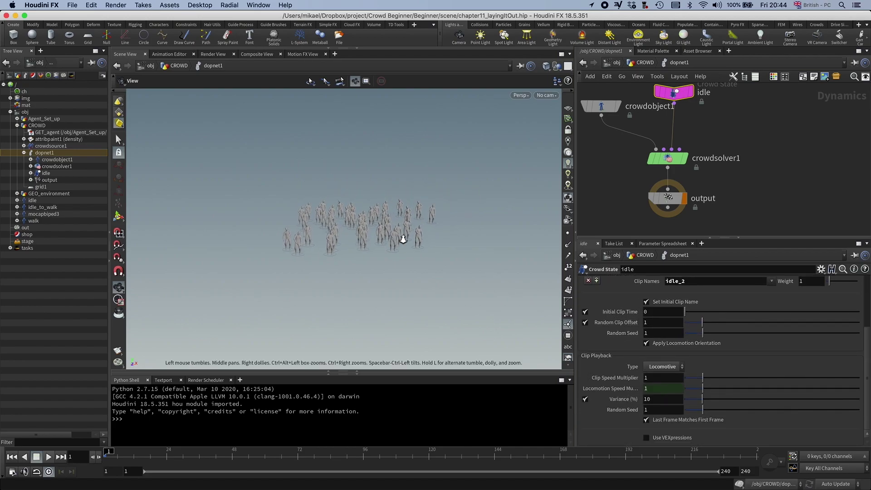
{"action": "left_click", "coordinate": [49, 457]}
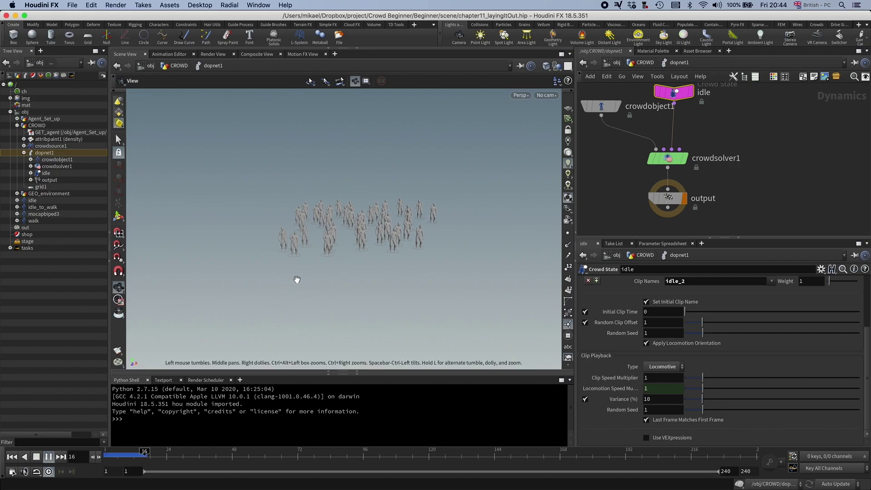
{"action": "right_click_drag", "start_coordinate": [294, 281], "coordinate": [408, 287]}
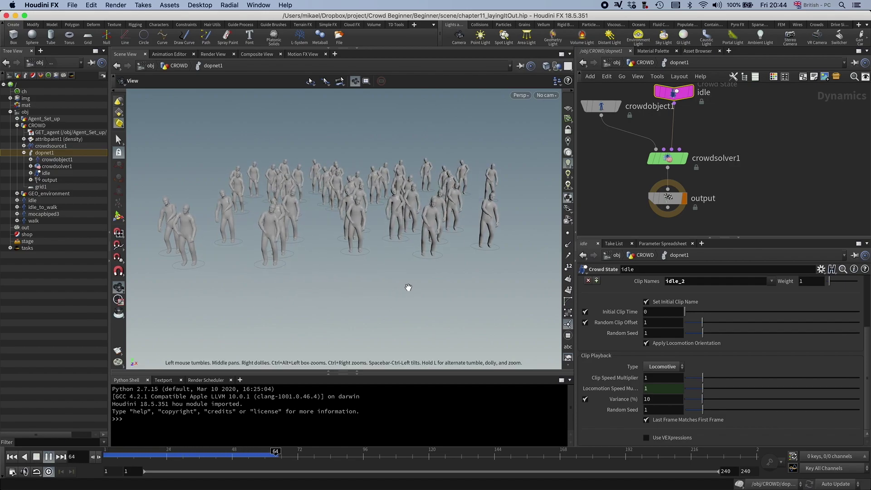